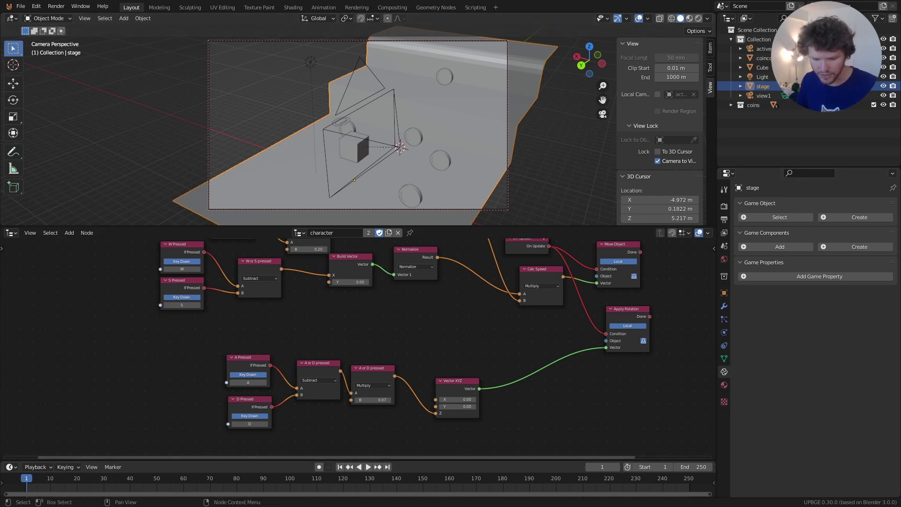
Bring up the browser showing the "How to add Camera Shake in BGE" video page, enlarge its window, and close it
drag(1, 77, 318, 64)
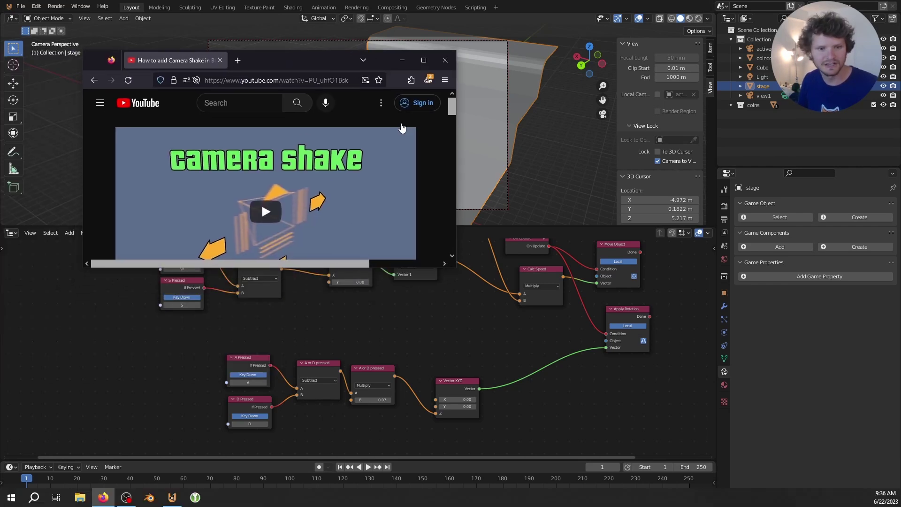
drag(454, 263, 546, 407)
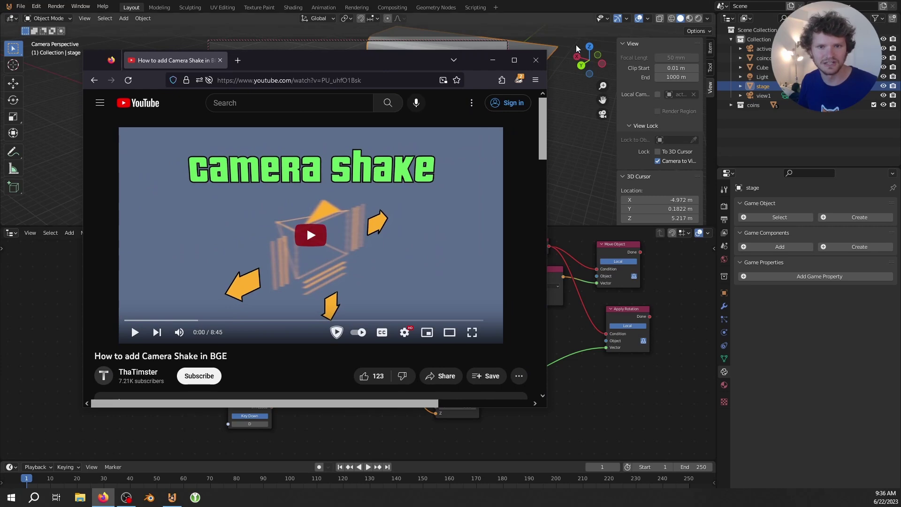
click(537, 61)
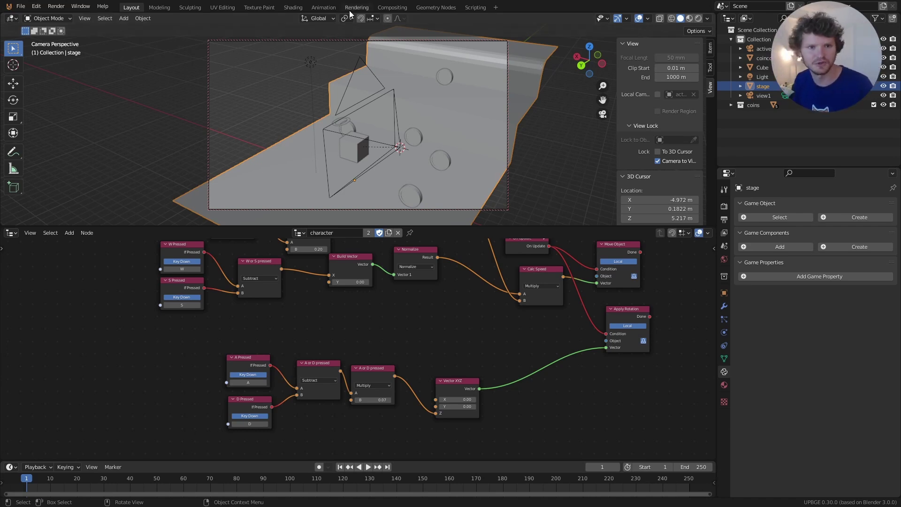
click(376, 98)
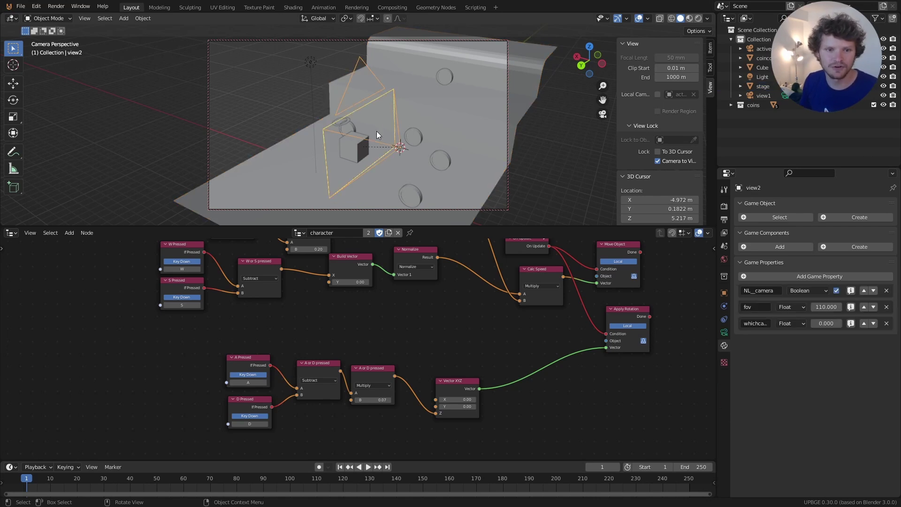
click(355, 143)
key(g)
click(355, 122)
key(ctrl+z)
Select the view2 camera, switch to the Animation workspace and save the project
click(373, 101)
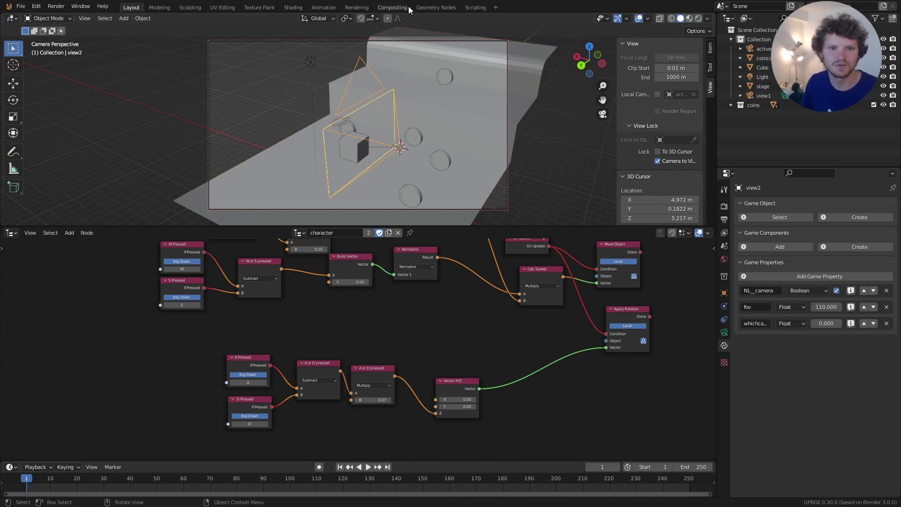
click(328, 7)
key(ctrl+s)
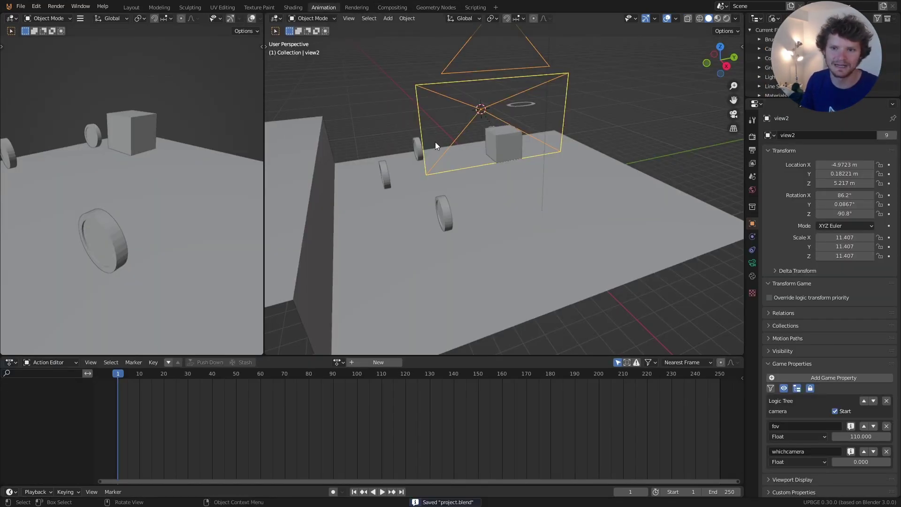
Look through the view2 camera in the main viewport and insert a Rotation keyframe for it at frame 1
click(408, 18)
mouse_move(457, 156)
mouse_move(348, 18)
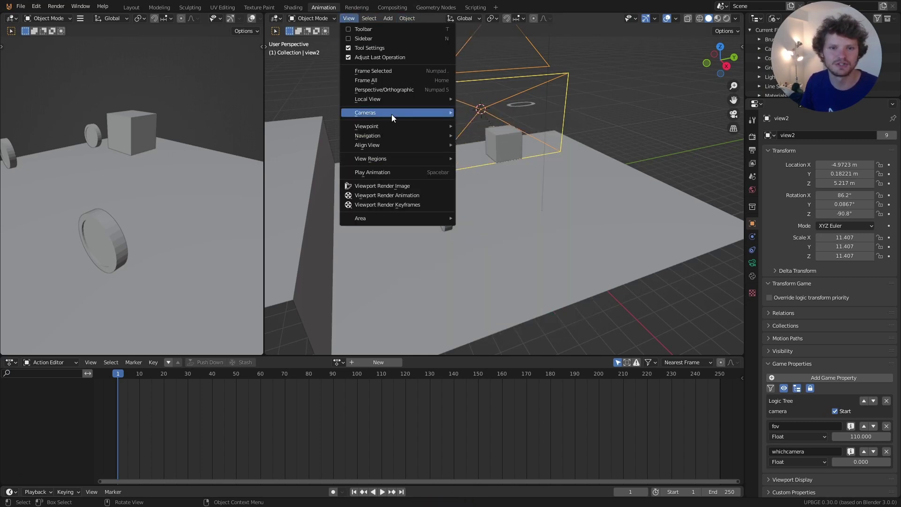
mouse_move(396, 112)
click(486, 112)
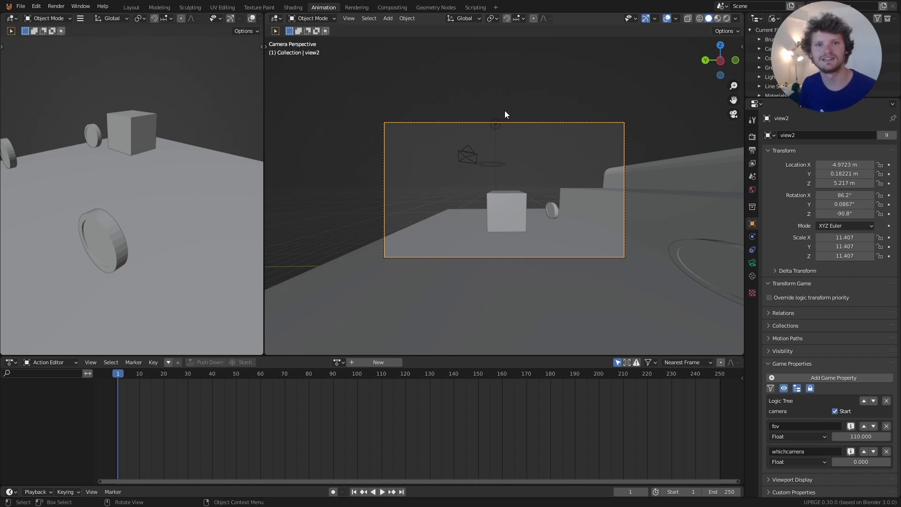
key(i)
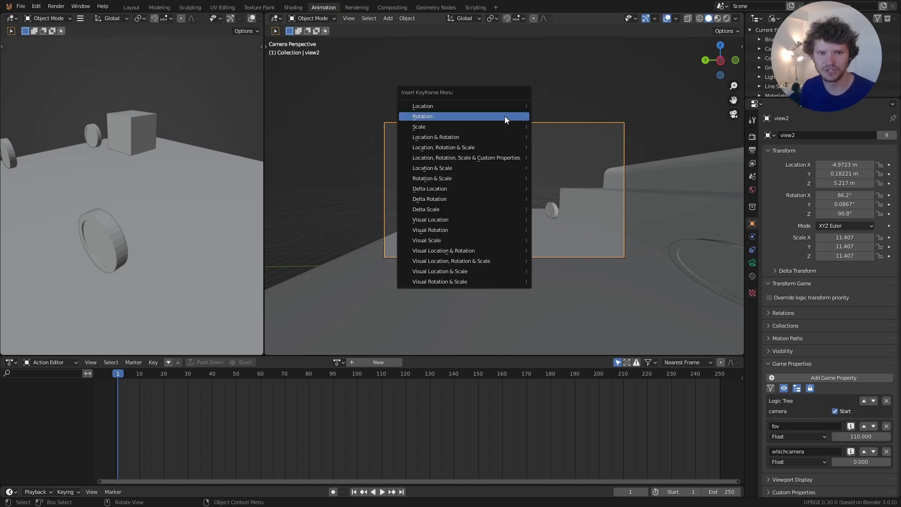
click(504, 116)
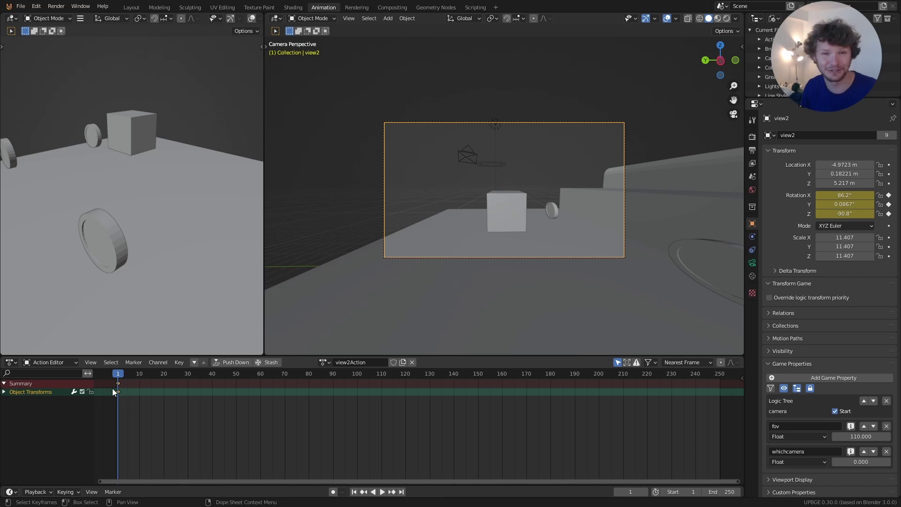
Change the Action Editor area to the Graph Editor and expand view2's Object Transforms to list its Euler rotation channels
click(10, 362)
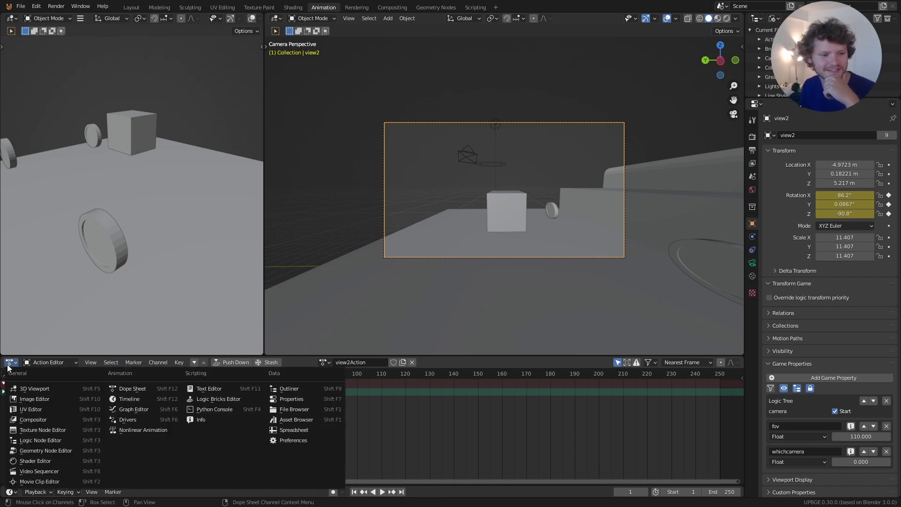
click(133, 409)
click(11, 400)
click(39, 423)
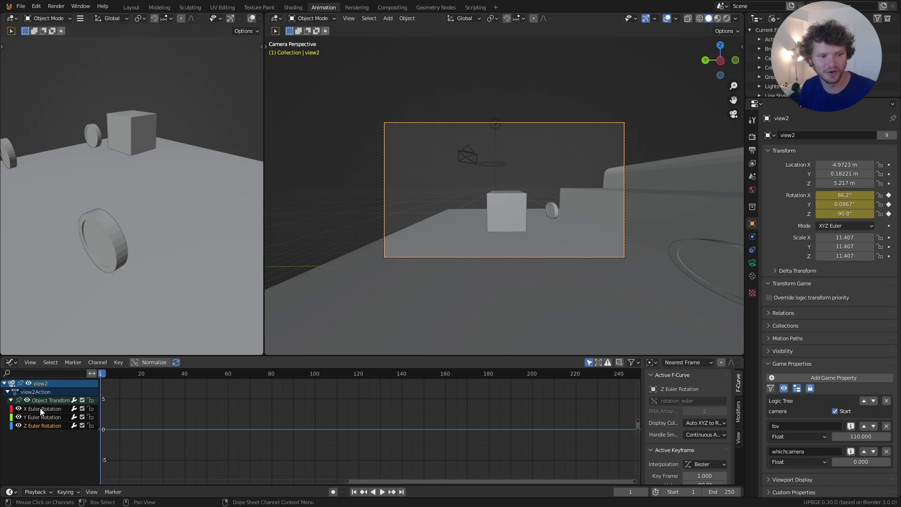
Add a Noise modifier to view2's X Euler Rotation curve and play the animation to preview the shake
click(738, 411)
click(663, 378)
click(670, 428)
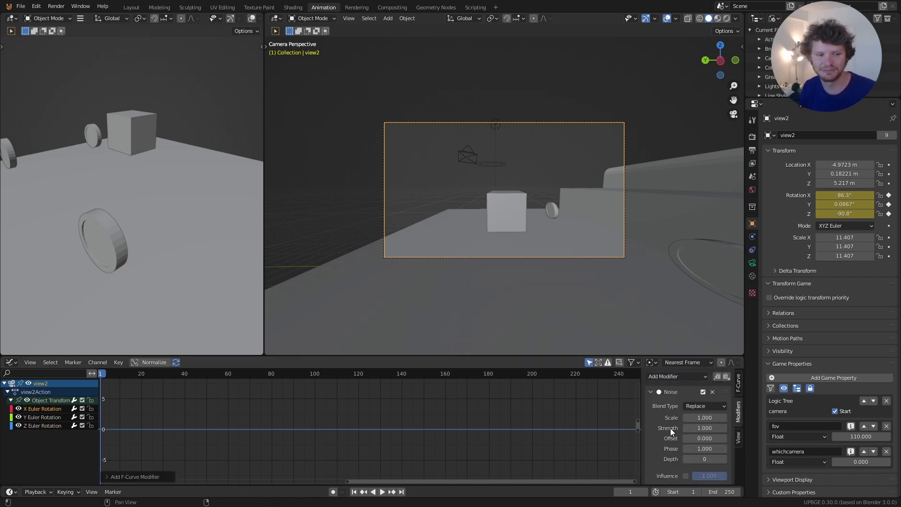
ctrl+middle_drag(370, 402, 253, 398)
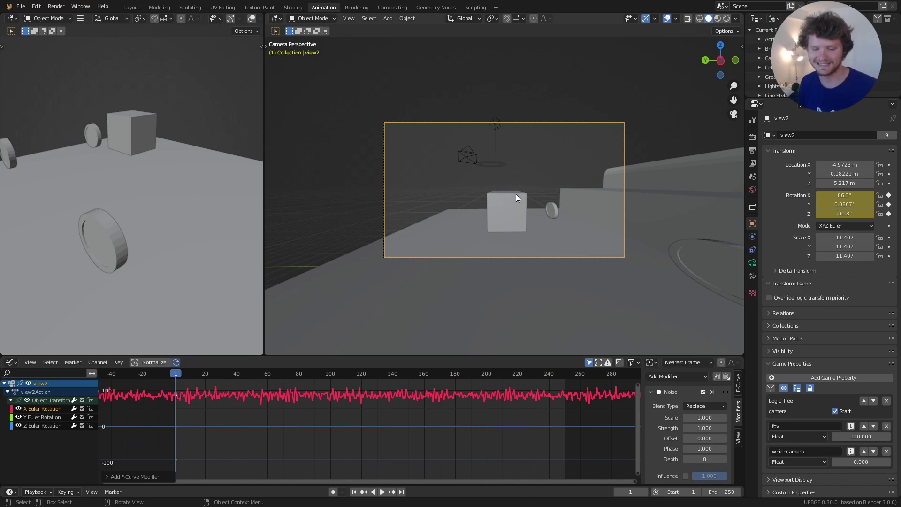
key(space)
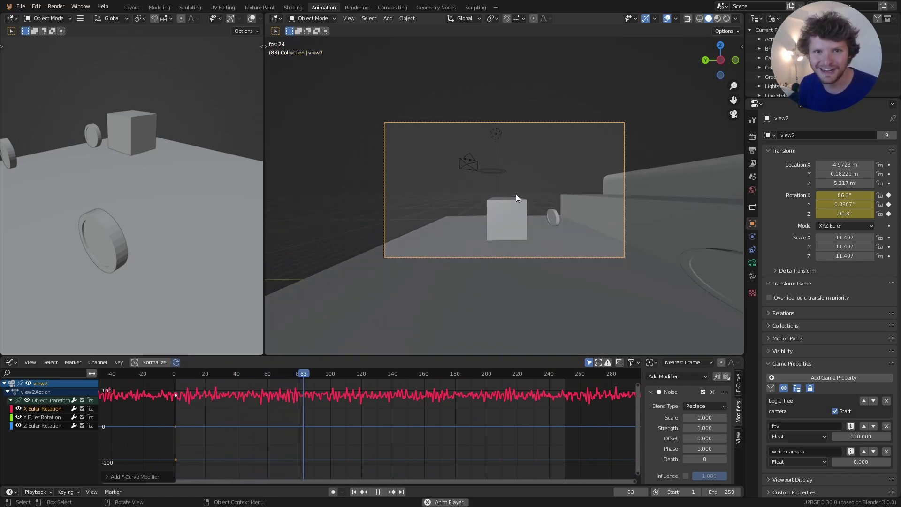
key(space)
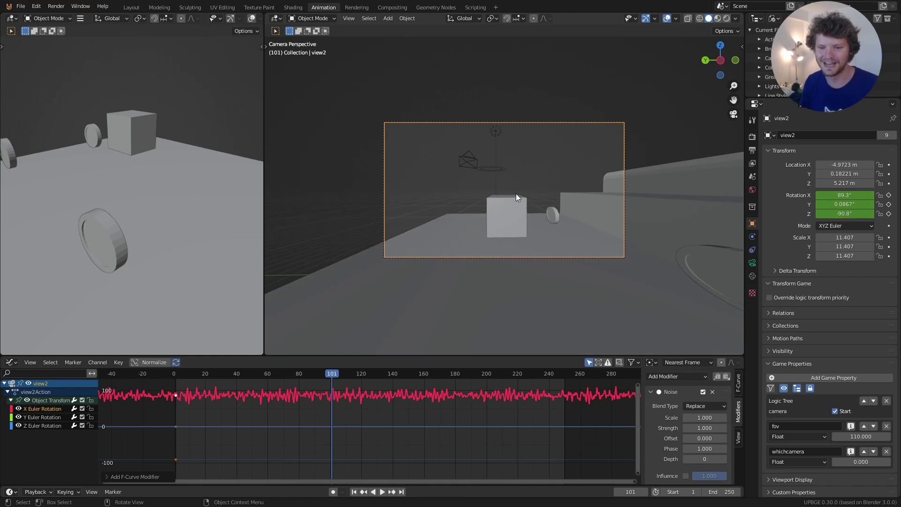
Set the Noise modifier's Scale to 3 and preview the animation from the first frame
click(702, 417)
text(3)
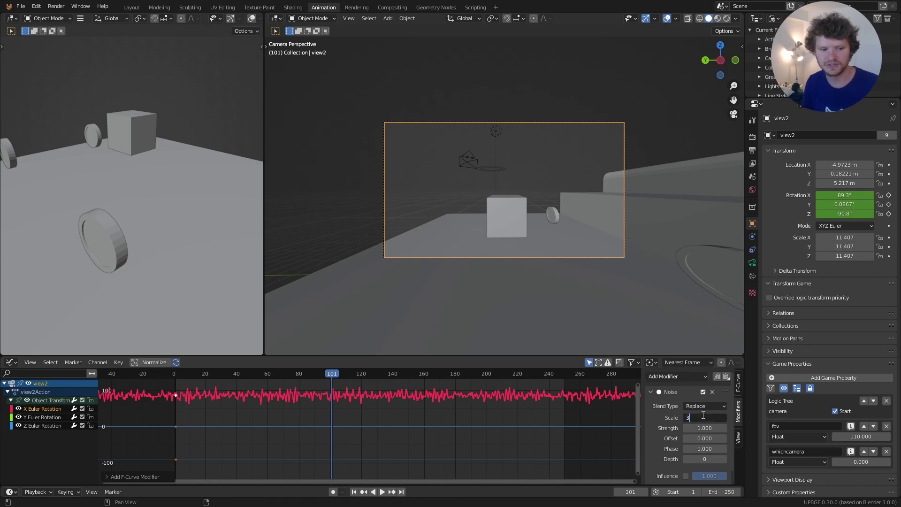
key(Return)
key(shift+Left)
key(space)
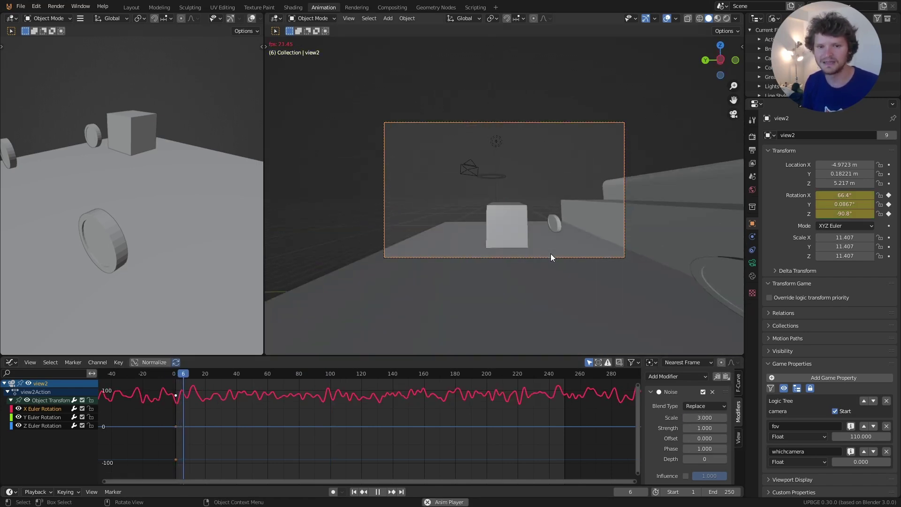
key(Escape)
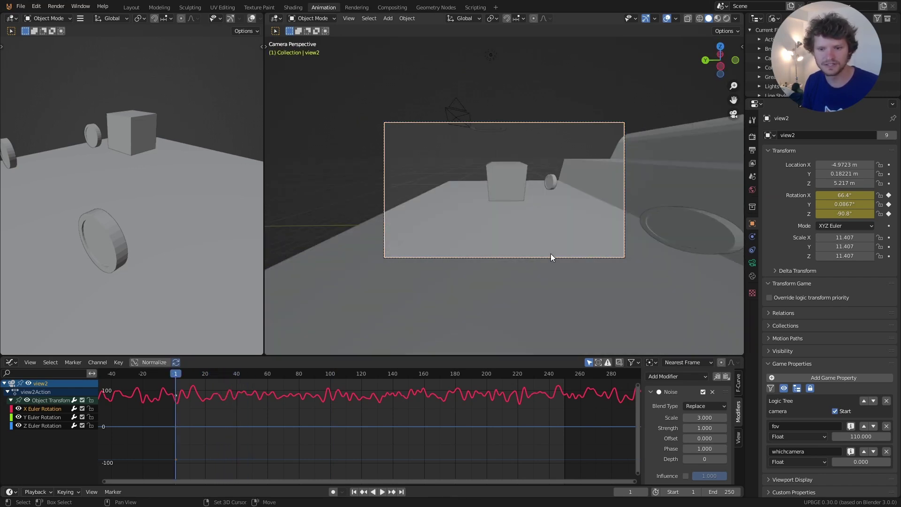
Set the Noise modifier's Strength to 0.3 and play the animation to check the shake
click(695, 429)
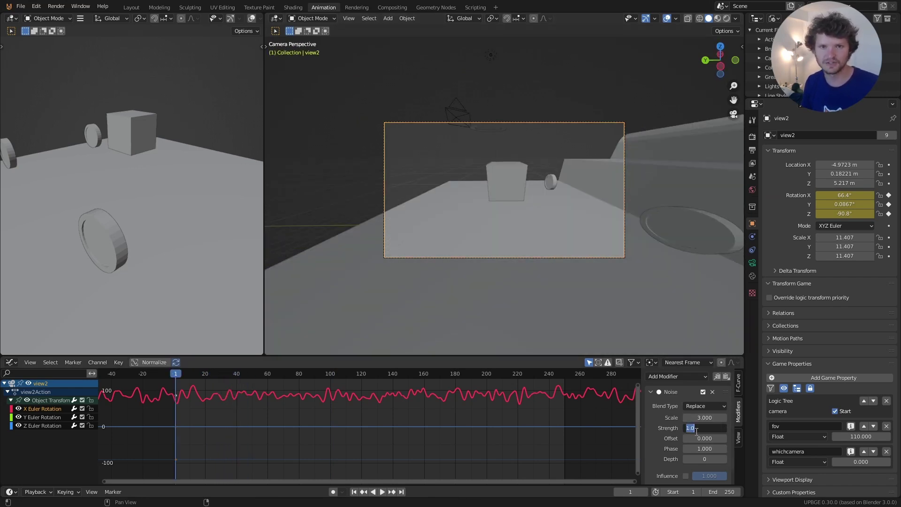
text(0.3)
key(Return)
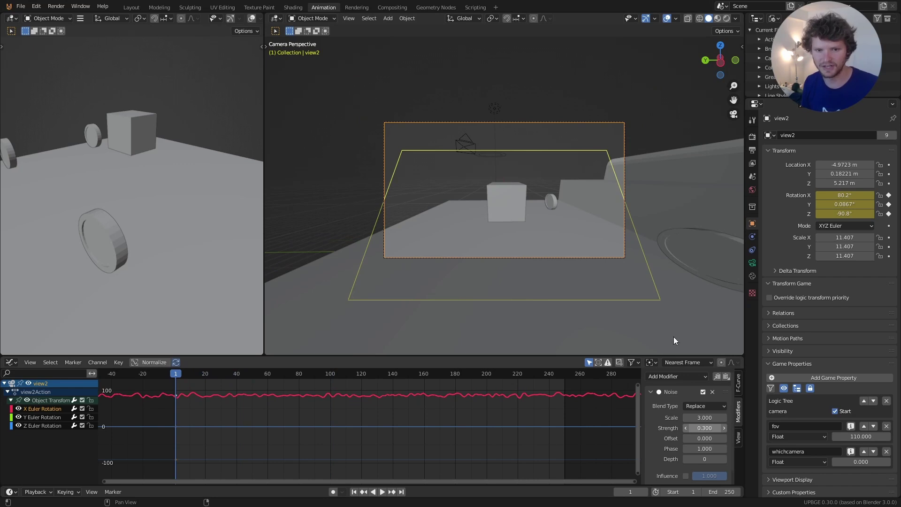
key(space)
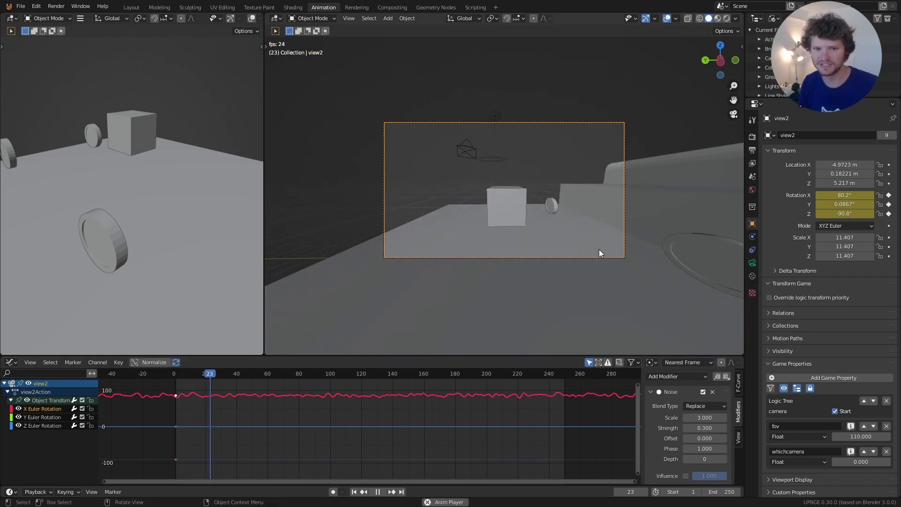
key(Escape)
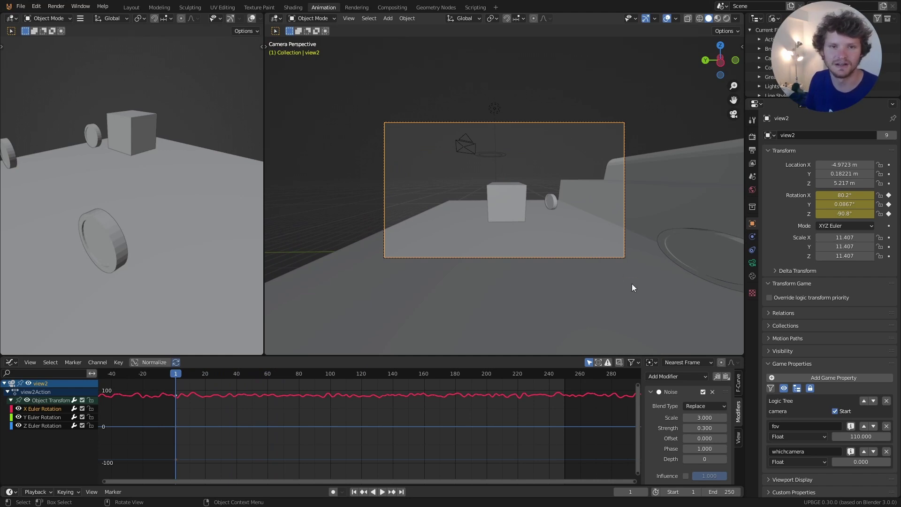
Raise the Noise modifier's Depth to 1 and preview the camera motion
click(724, 458)
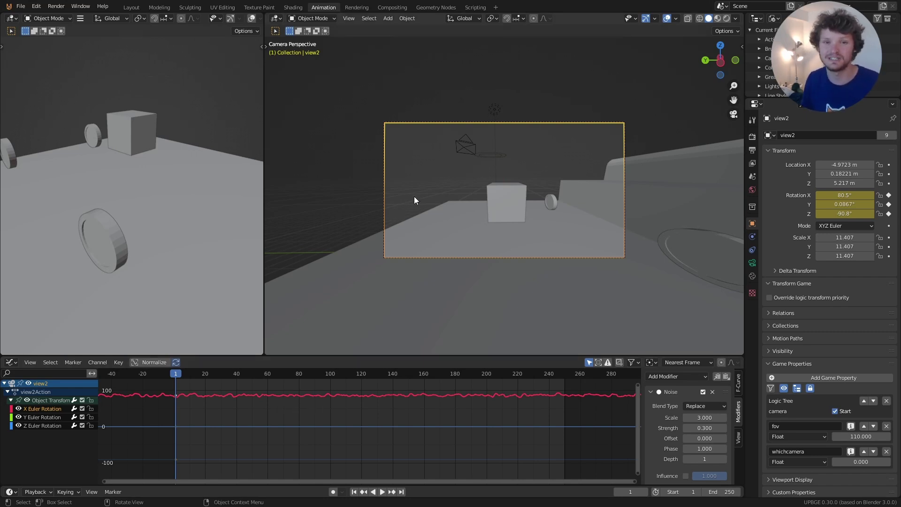
key(space)
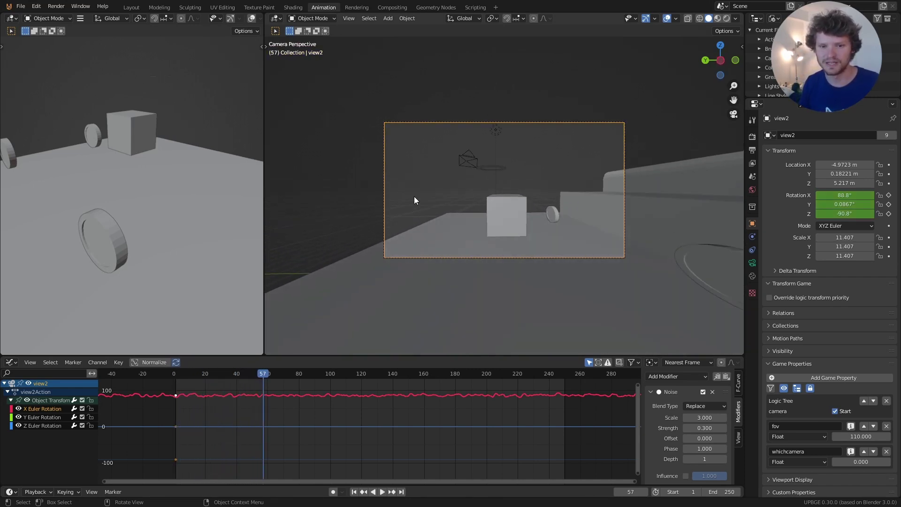
key(Escape)
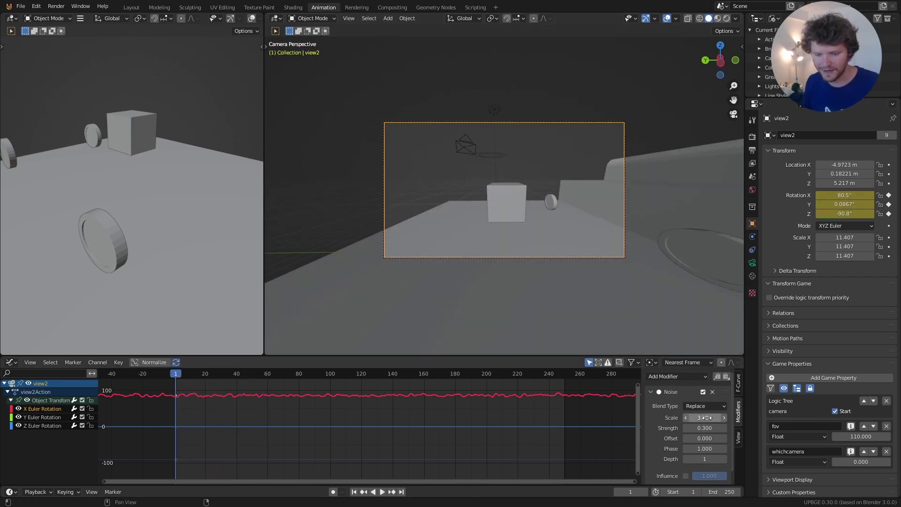
Set the Noise modifier's Scale to 5 and preview the slower shake
drag(699, 417, 706, 417)
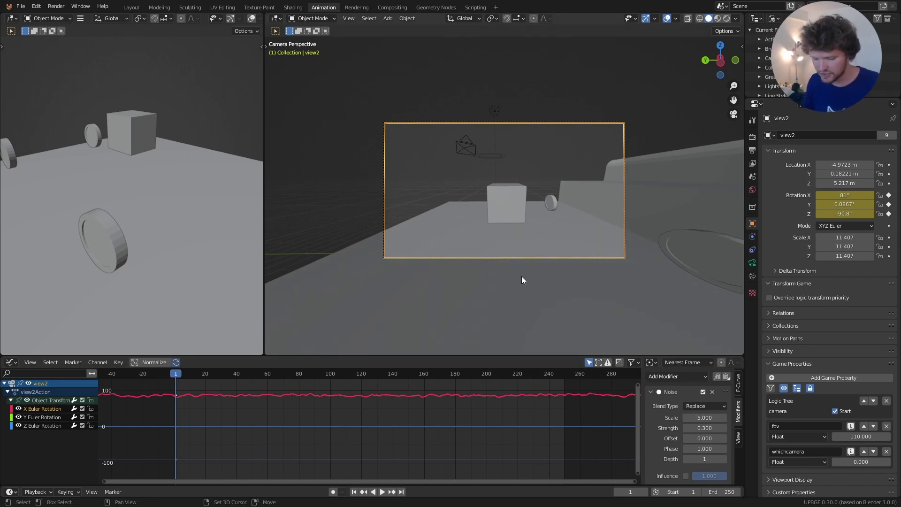
key(space)
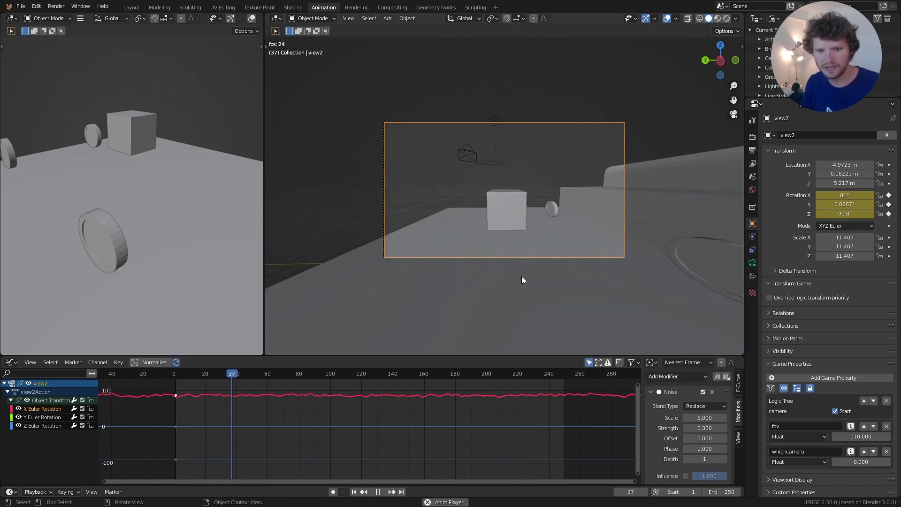
key(Escape)
Set the Noise modifier's Strength to 0.4 and play back the animation
click(716, 427)
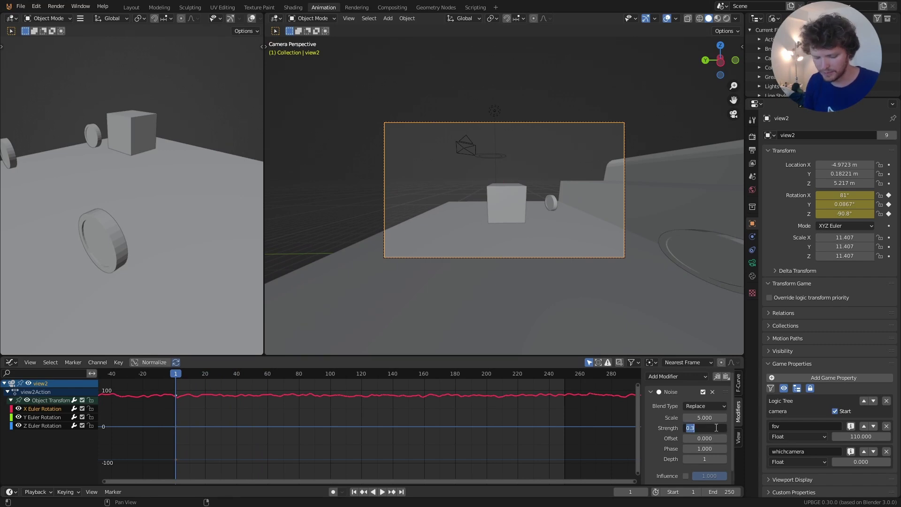
text(0.4)
key(Return)
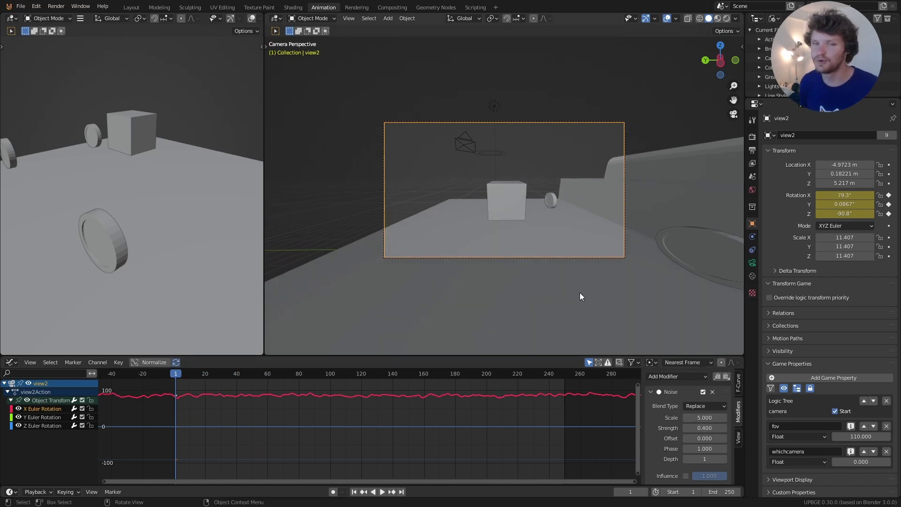
key(space)
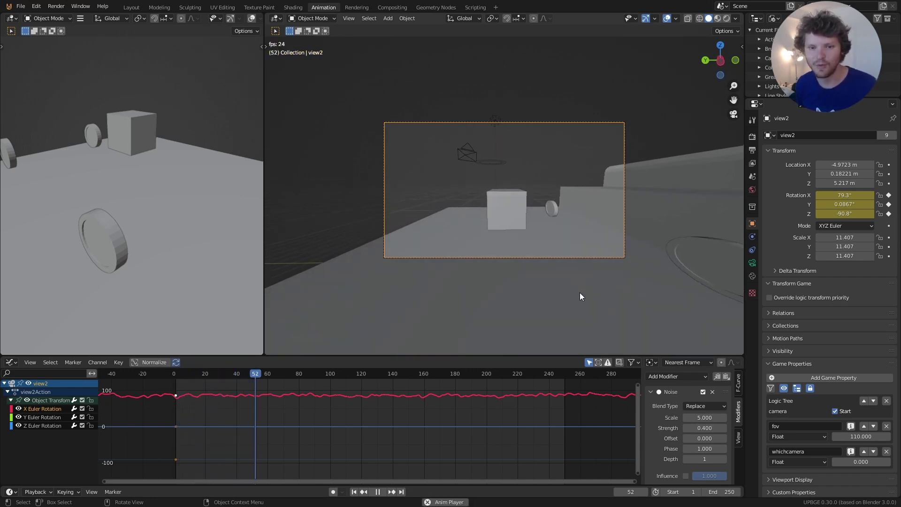
key(space)
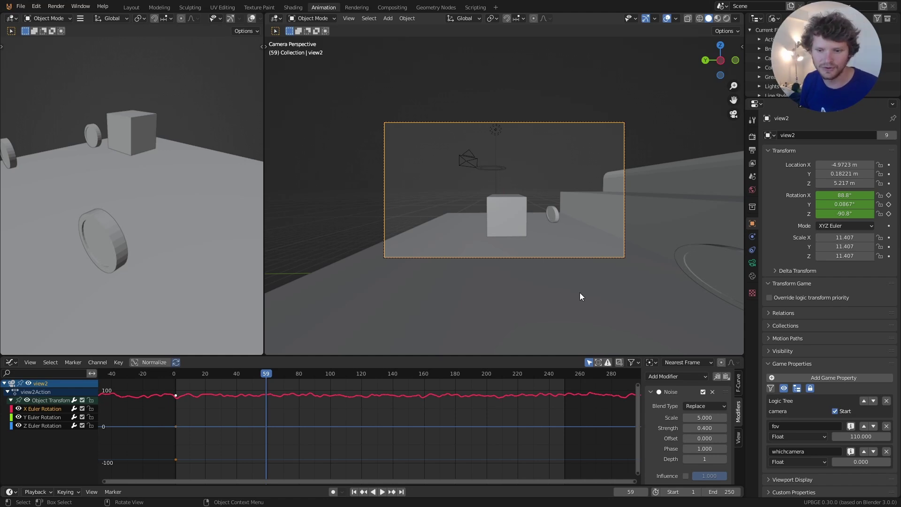
Enlarge the Graph Editor area and restrict the Noise modifier's frame range to end at frame 30
drag(629, 352, 628, 304)
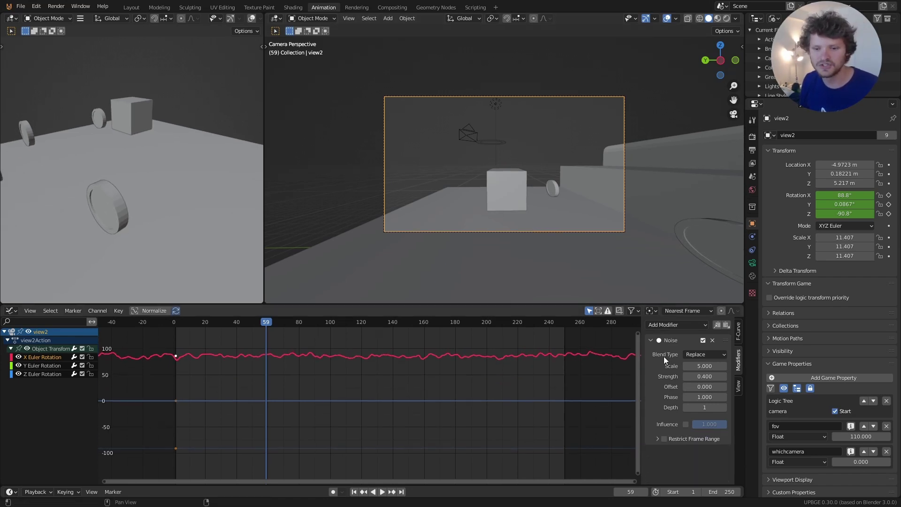
click(663, 437)
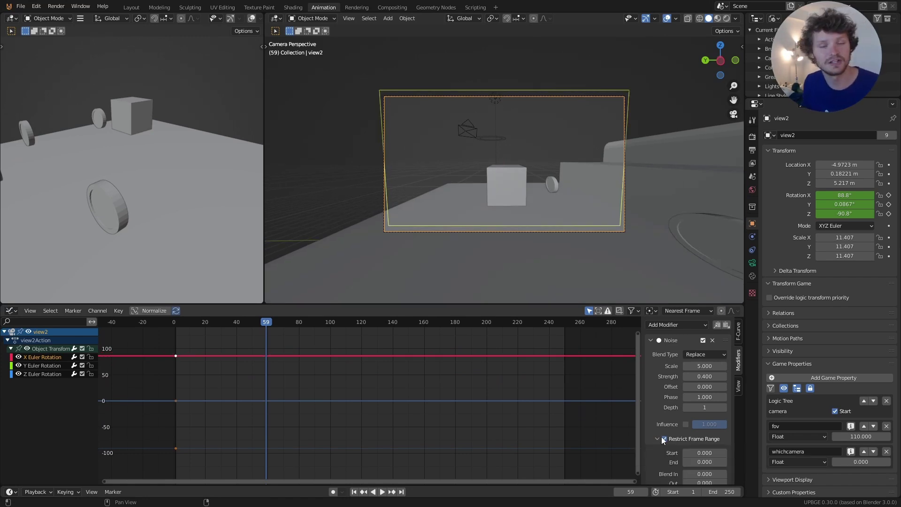
scroll(695, 448, down, 1)
click(704, 453)
text(30)
key(Return)
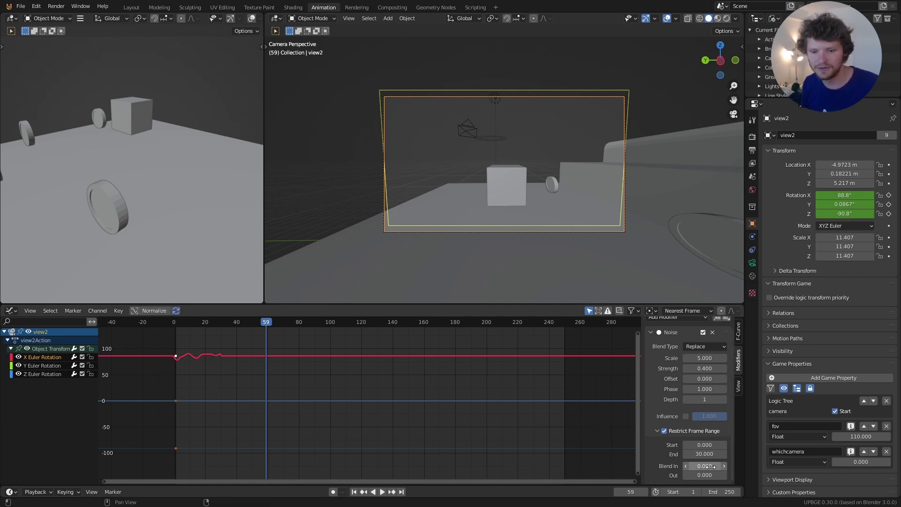
Set the Noise modifier's Blend In to 7.3 and Blend Out to 3.8, then preview the eased shake
mouse_move(704, 466)
mouse_down()
mouse_move(743, 466)
mouse_move(715, 475)
mouse_up()
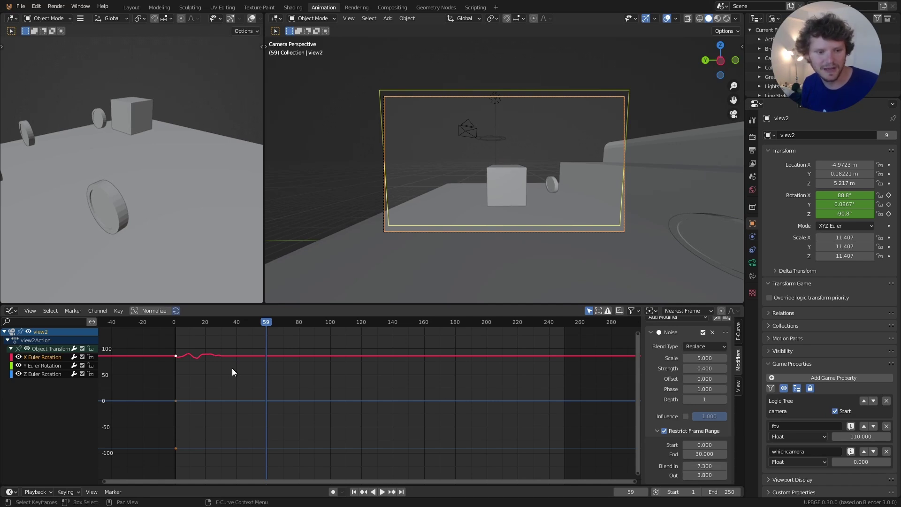
key(Left)
key(space)
key(shift+Left)
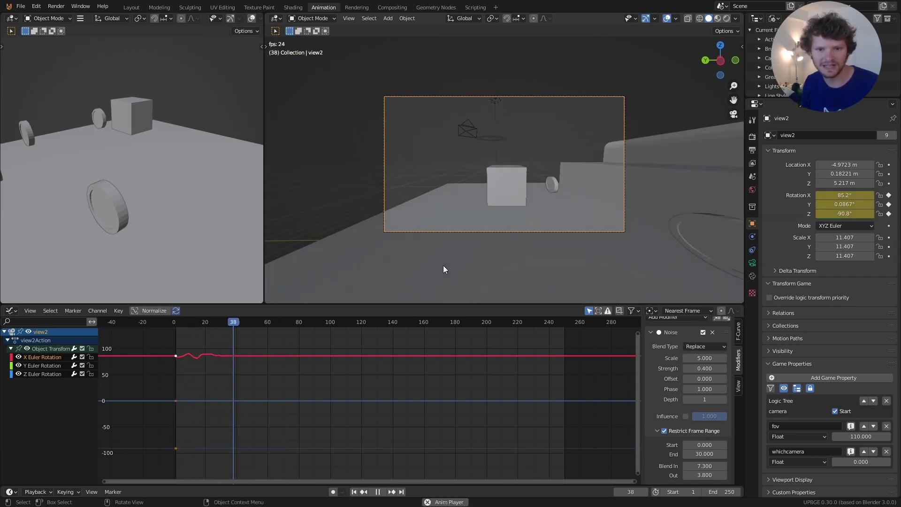
key(space)
key(shift+Left)
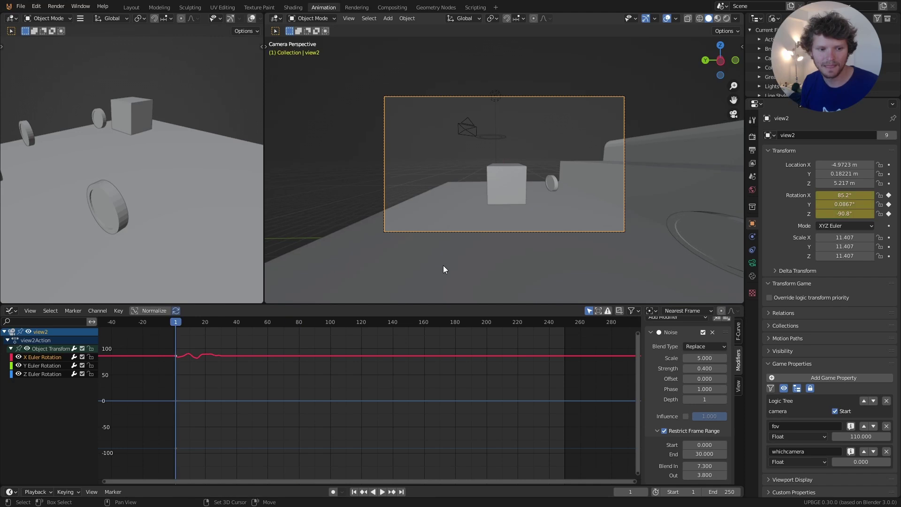
Set the Noise modifier's Scale to 3 and Strength to 0.5, and play back the shake
drag(704, 357, 690, 357)
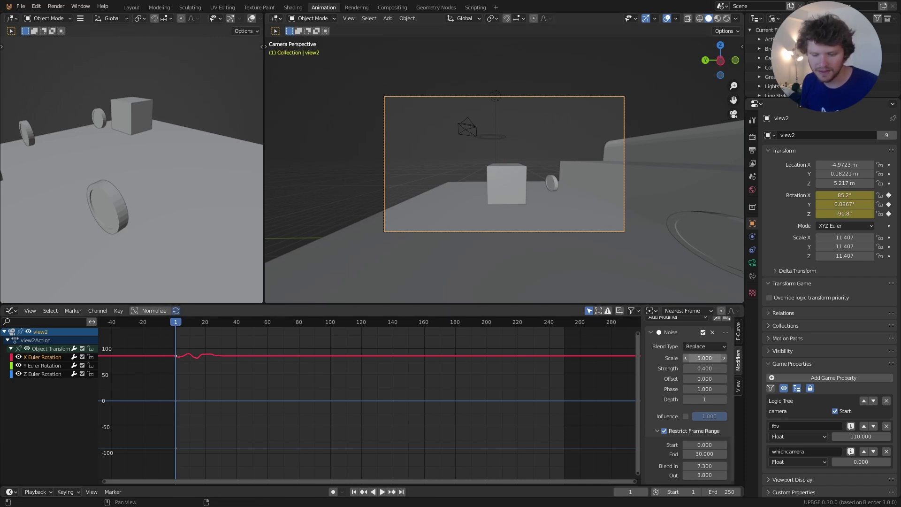
click(704, 368)
text(0.5)
key(Return)
key(space)
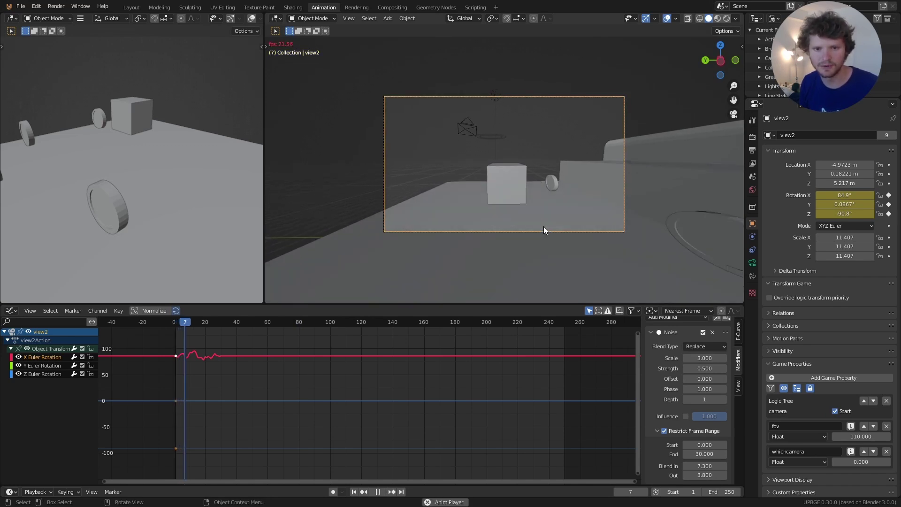
key(Escape)
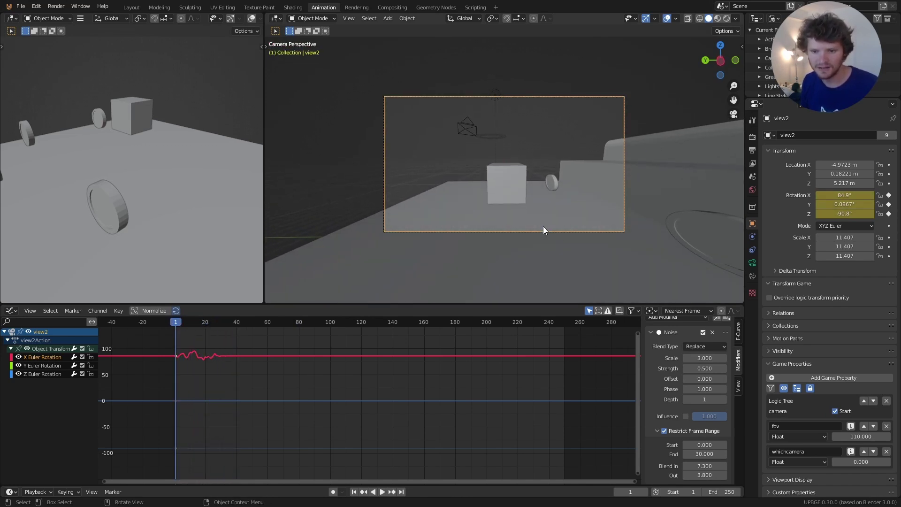
Reduce the Noise modifier's Strength to 0.3
click(704, 368)
text(0.3)
key(Return)
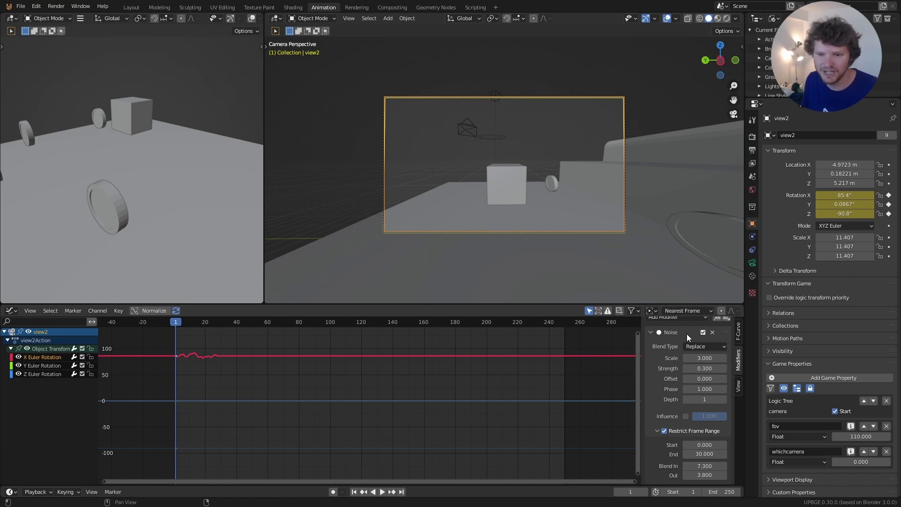
Add a second Noise modifier to the X Euler Rotation curve with its Blend Type set to Add
click(661, 324)
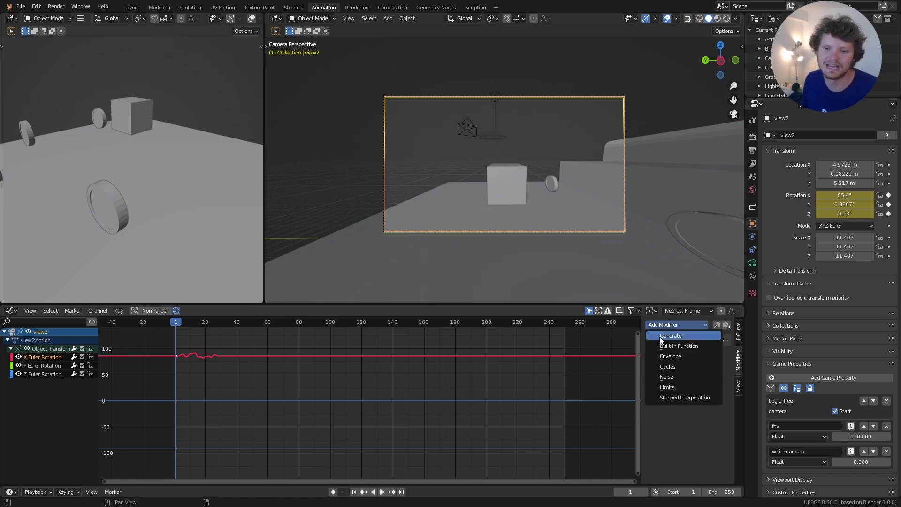
click(671, 376)
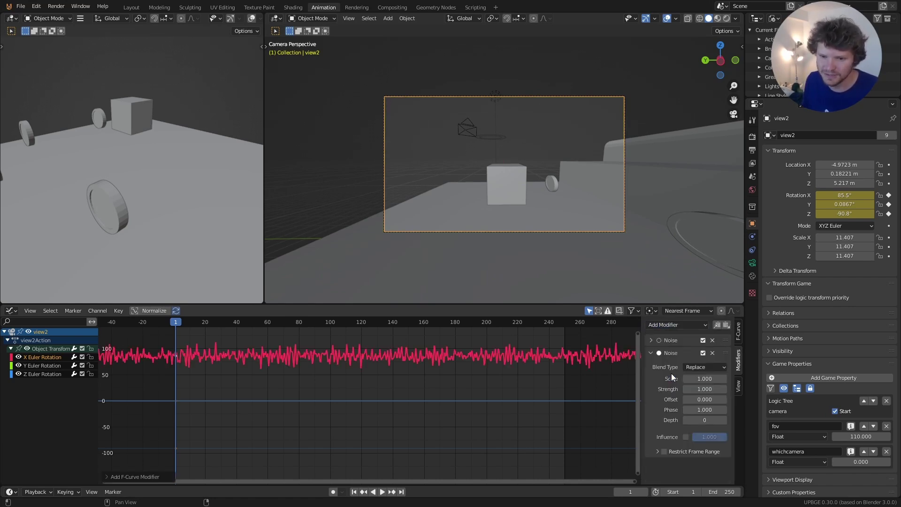
click(704, 366)
click(691, 388)
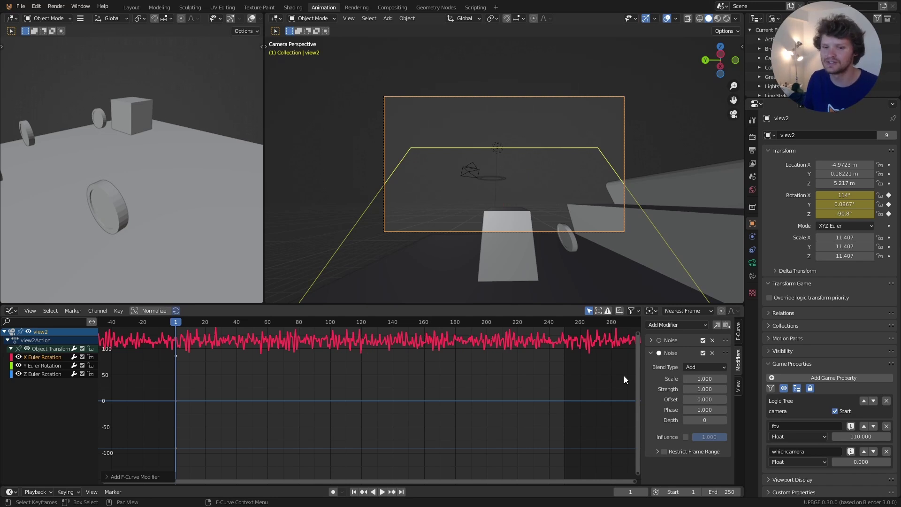
Set the second Noise modifier's Scale to 7 and Strength to 0.1
click(705, 378)
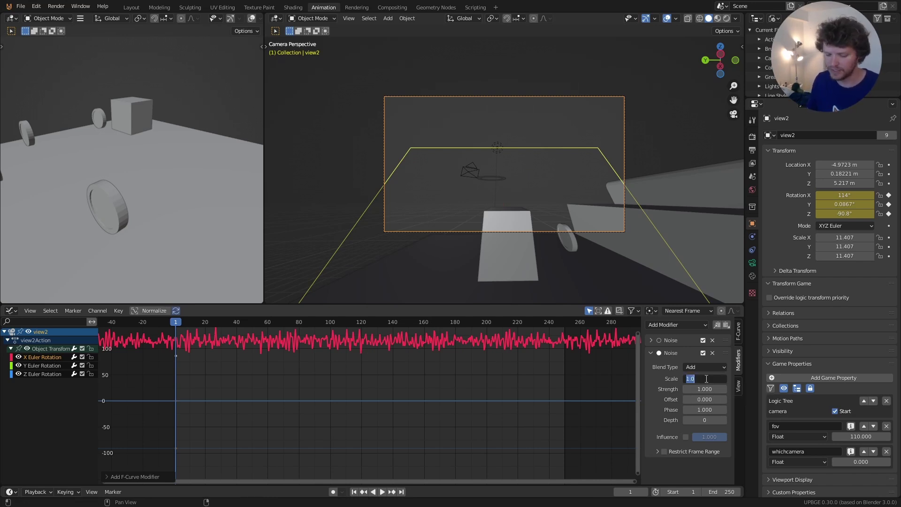
text(7)
key(Return)
click(703, 388)
text(0.1)
key(Return)
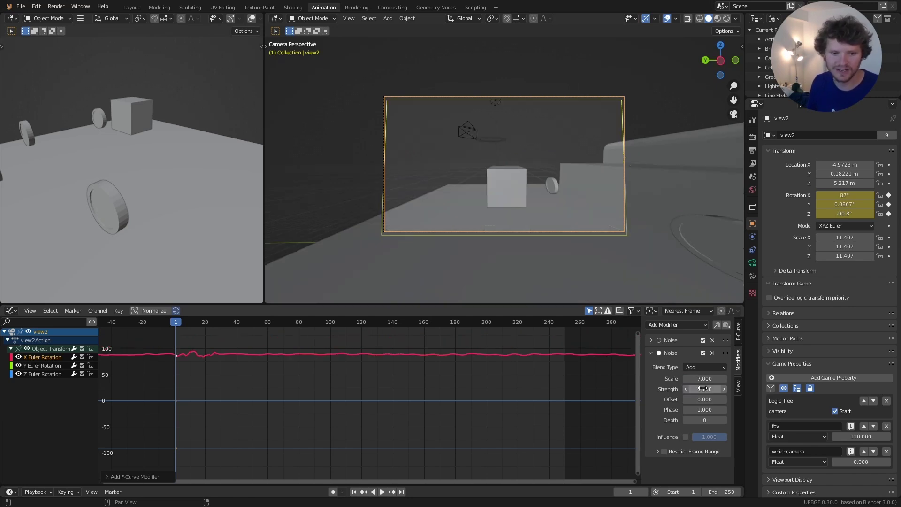
drag(211, 349, 196, 358)
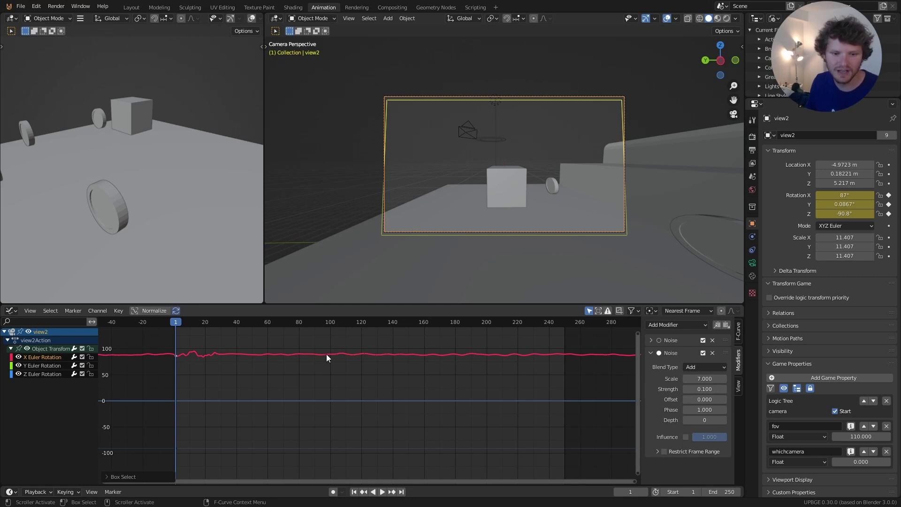
Restrict the second Noise modifier's frame range to end at frame 250
click(663, 452)
click(659, 451)
scroll(671, 442, down, 2)
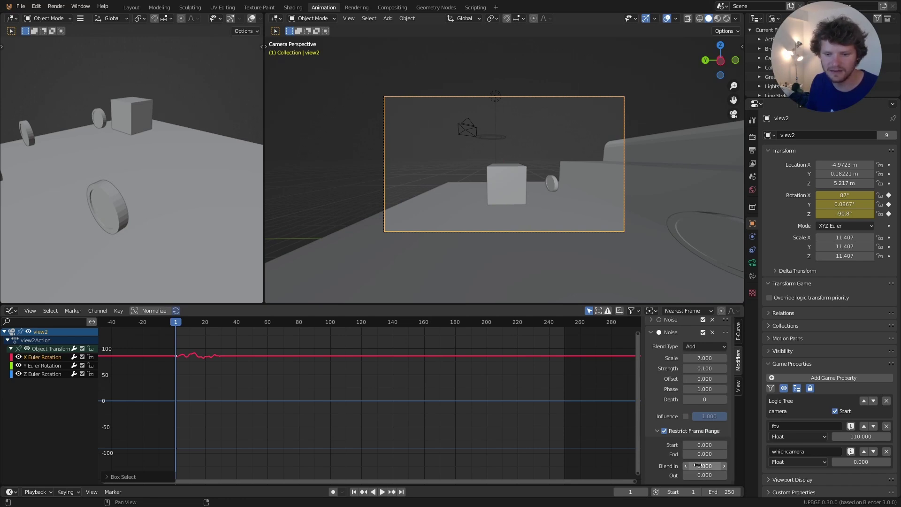
drag(702, 467, 713, 467)
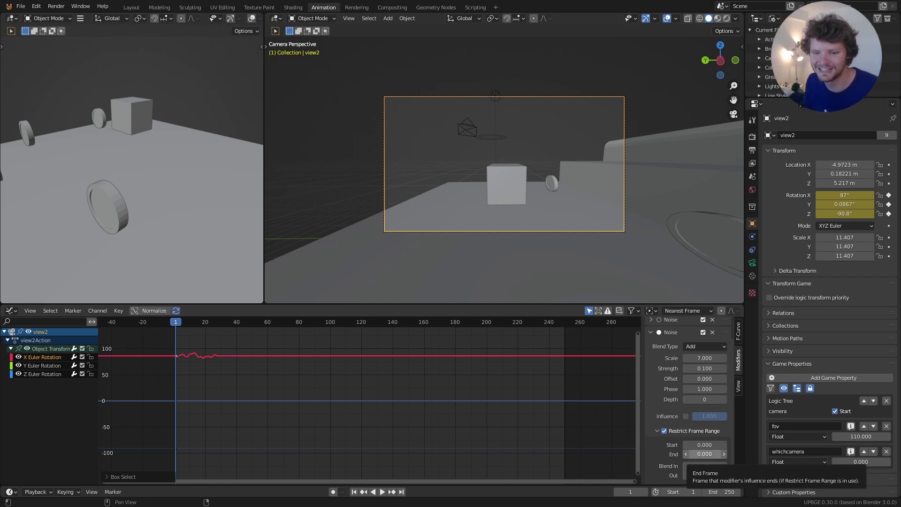
click(701, 453)
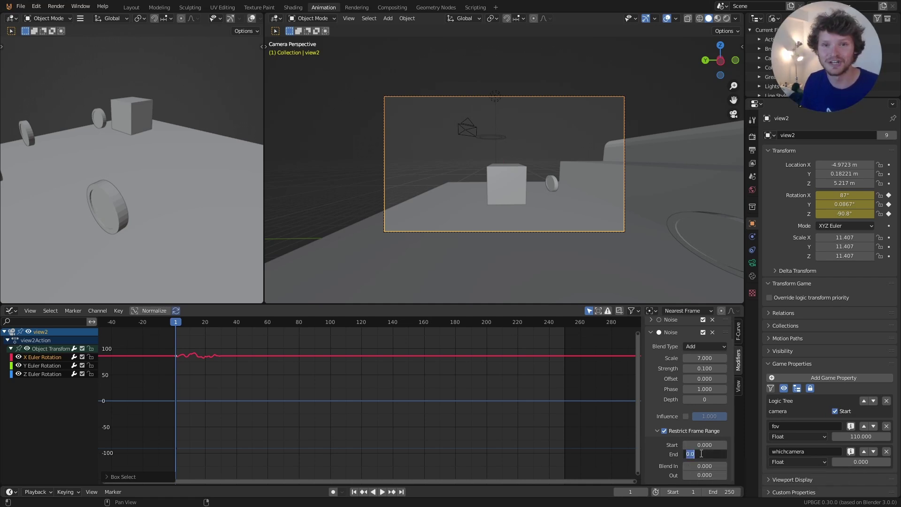
text(250)
key(Return)
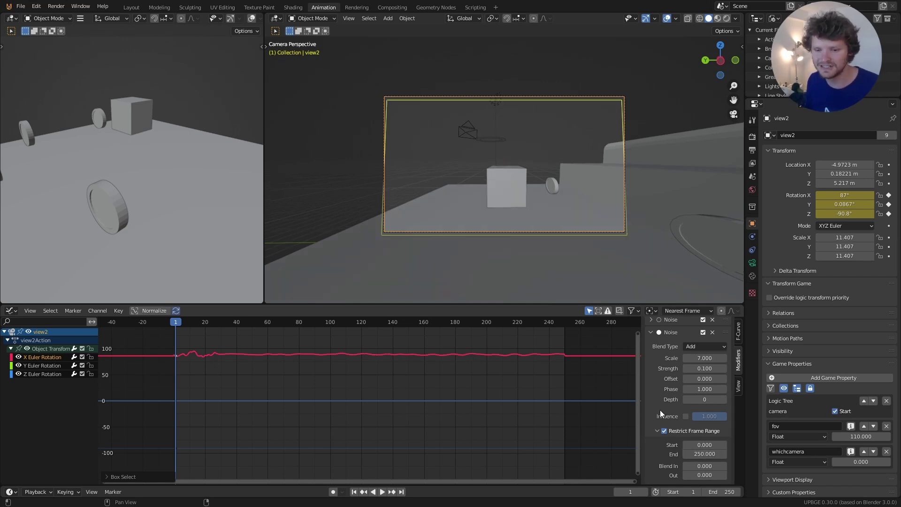
Set the second Noise modifier's Blend In to 5.2 and Blend Out to 7.6, and play back the animation
click(704, 466)
text(5.2)
key(Return)
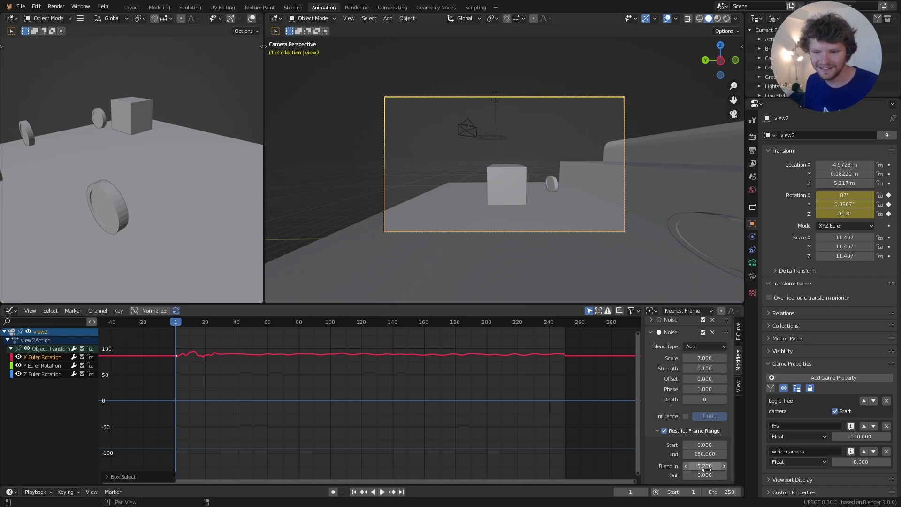
drag(703, 475, 739, 475)
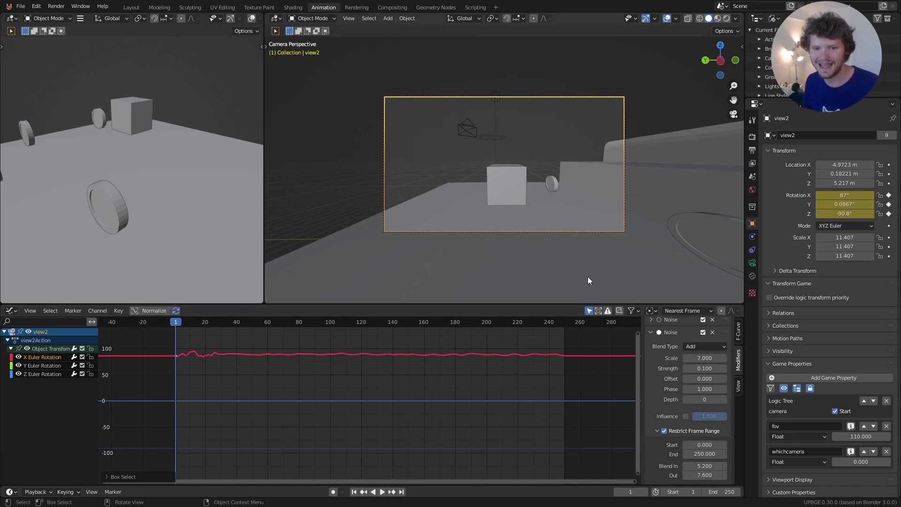
key(Left)
key(shift+Left)
key(space)
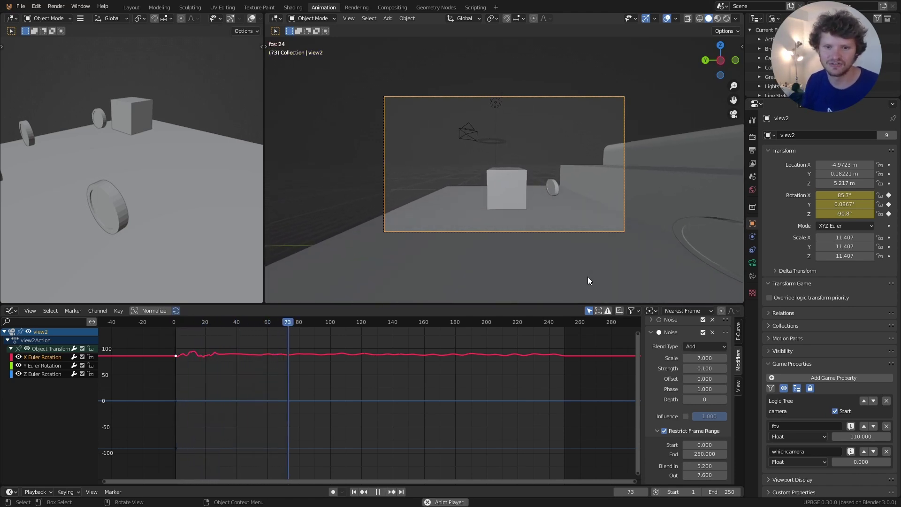
key(Escape)
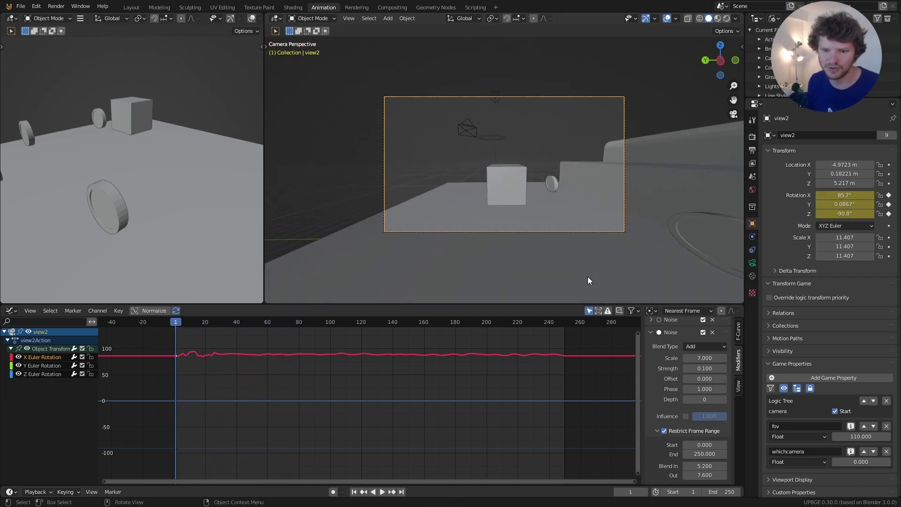
Set the second Noise modifier's Depth to 1, Strength to 0.15 and Scale to 5, and preview the motion
click(725, 399)
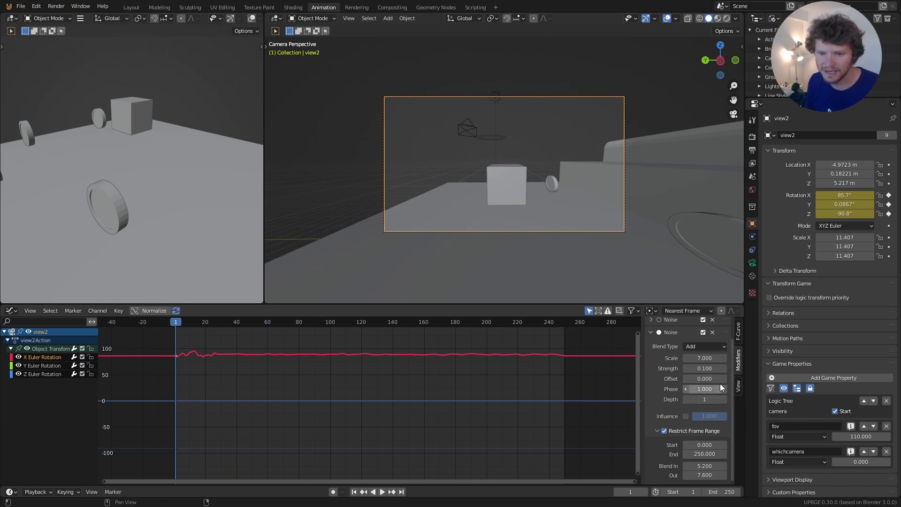
click(711, 369)
text(0.15)
key(Return)
click(703, 358)
text(5)
key(Return)
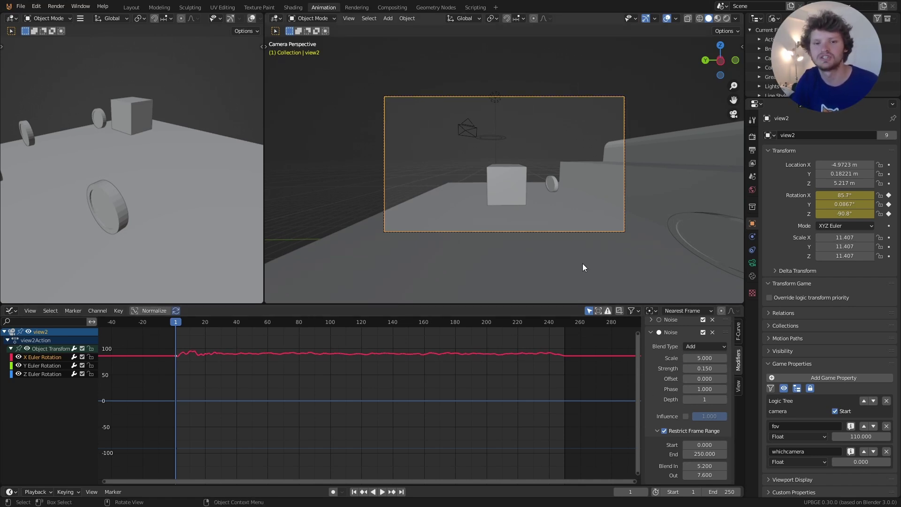
key(space)
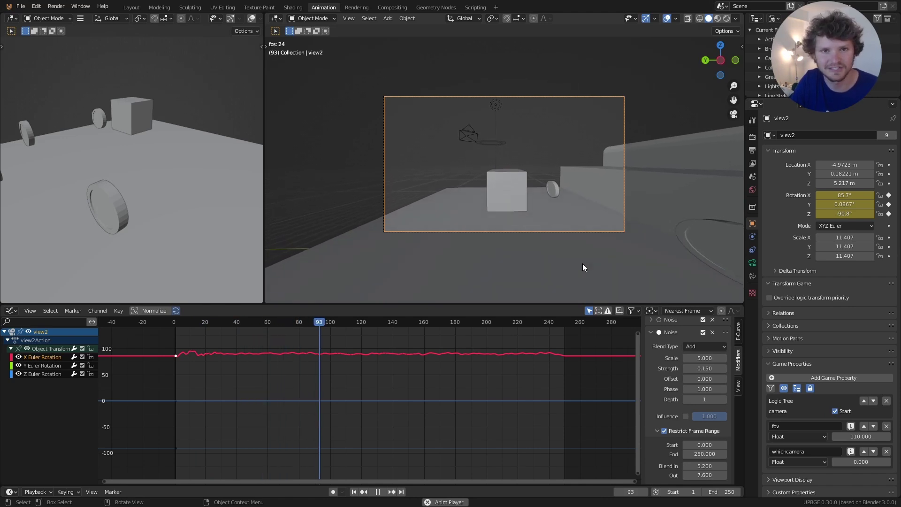
key(space)
key(shift+Left)
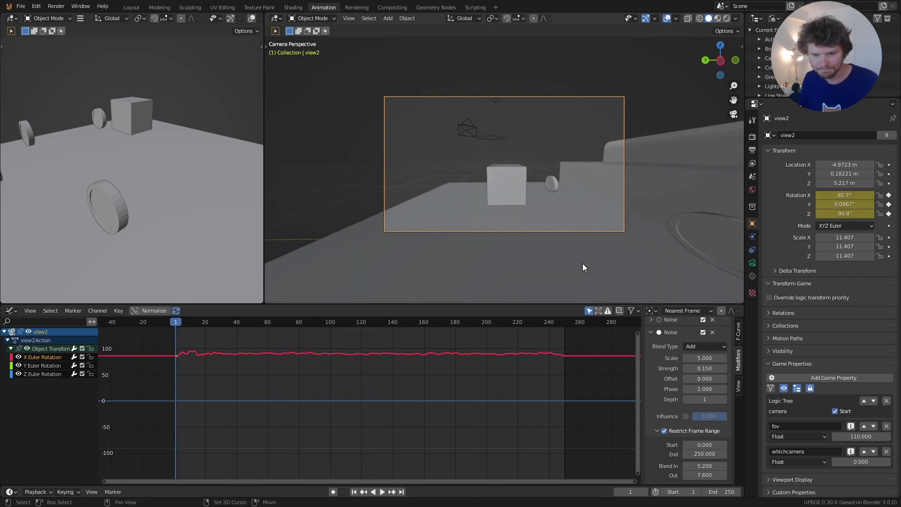
Play back the combined shake and check the first Noise modifier's settings, leaving both modifiers collapsed
click(651, 332)
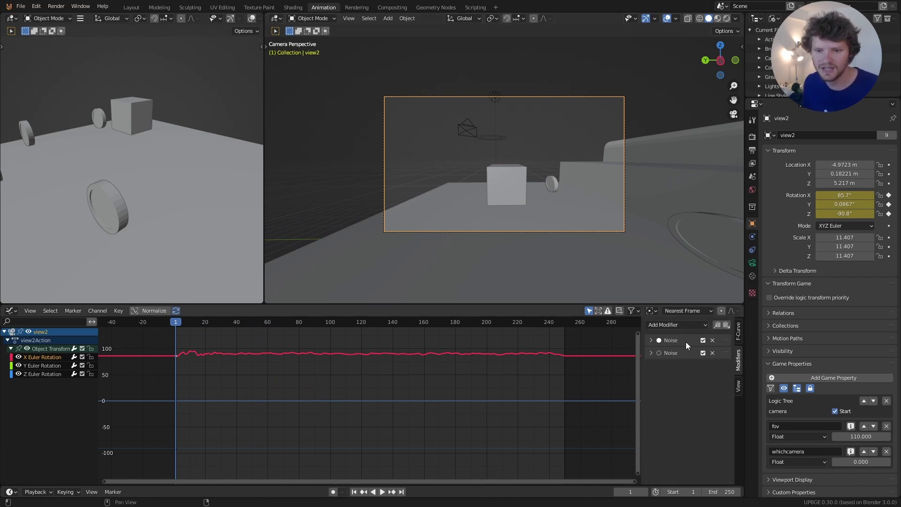
key(space)
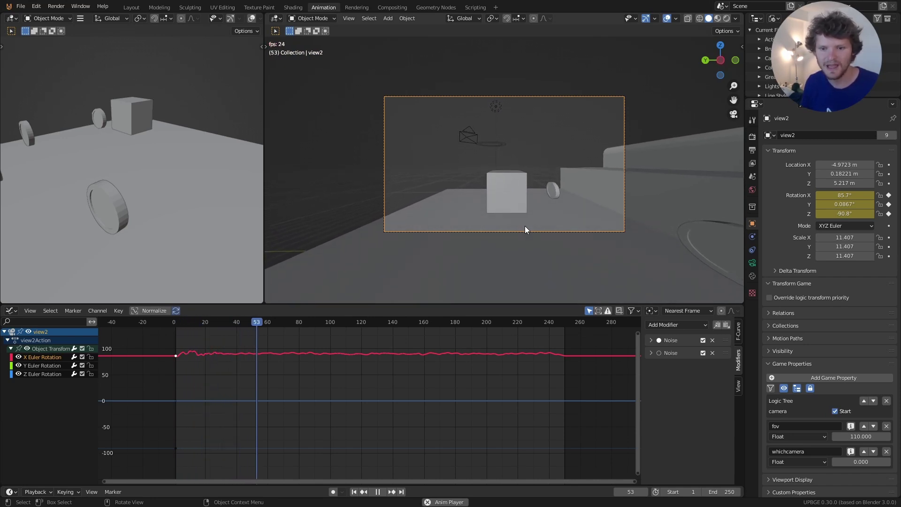
key(Escape)
click(676, 339)
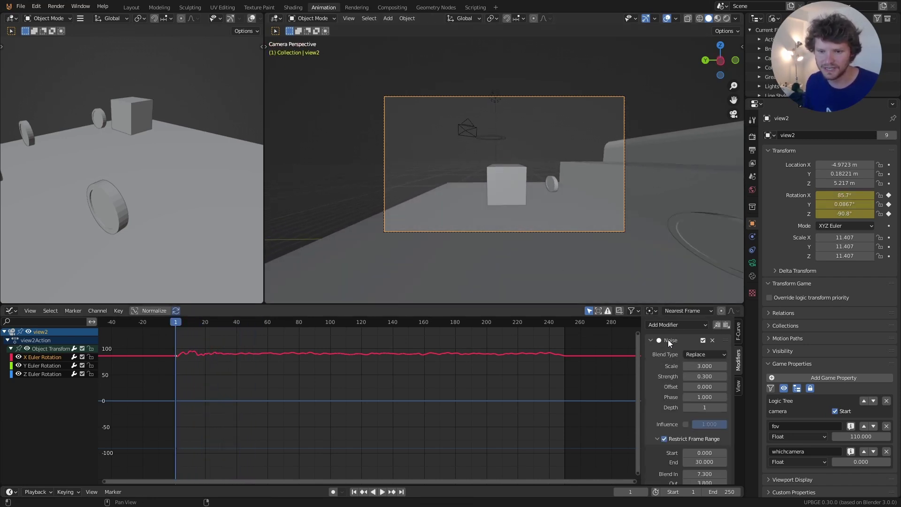
click(669, 339)
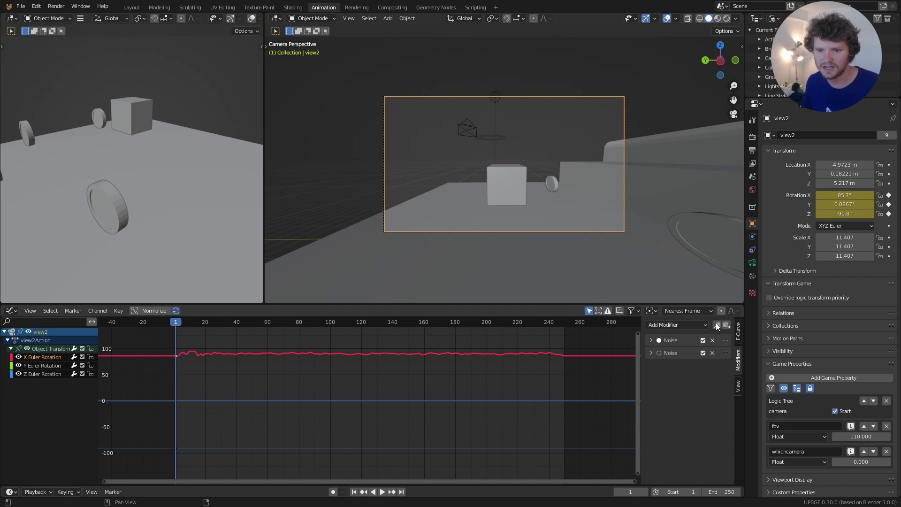
Copy both Noise modifiers from the X Euler Rotation curve onto the Z Euler Rotation curve and play back the shake
click(41, 373)
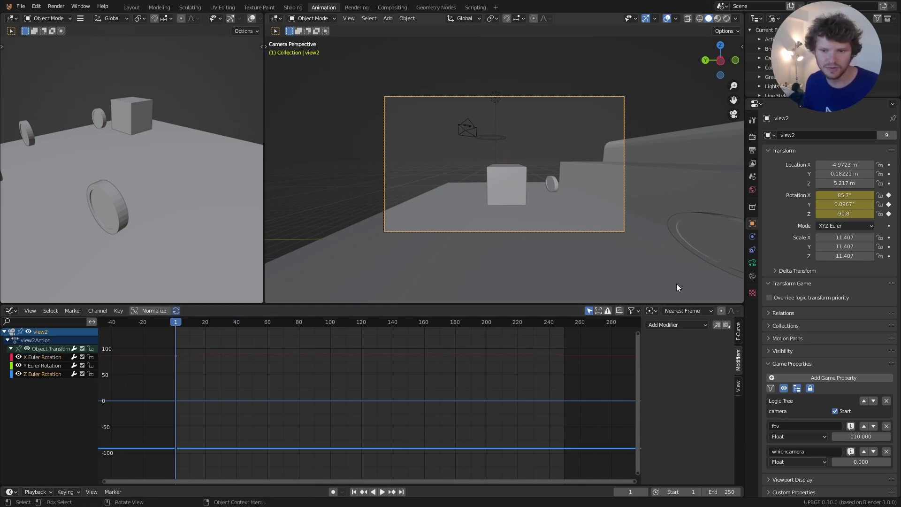
click(725, 325)
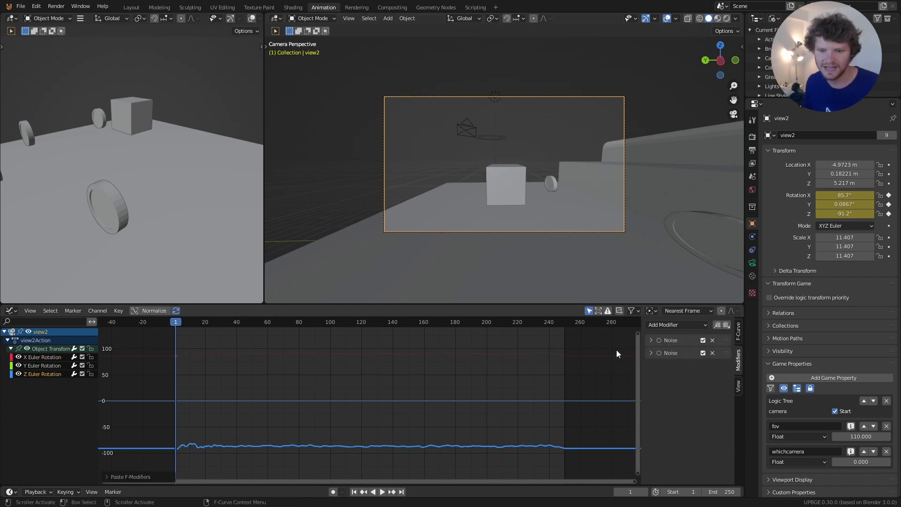
key(space)
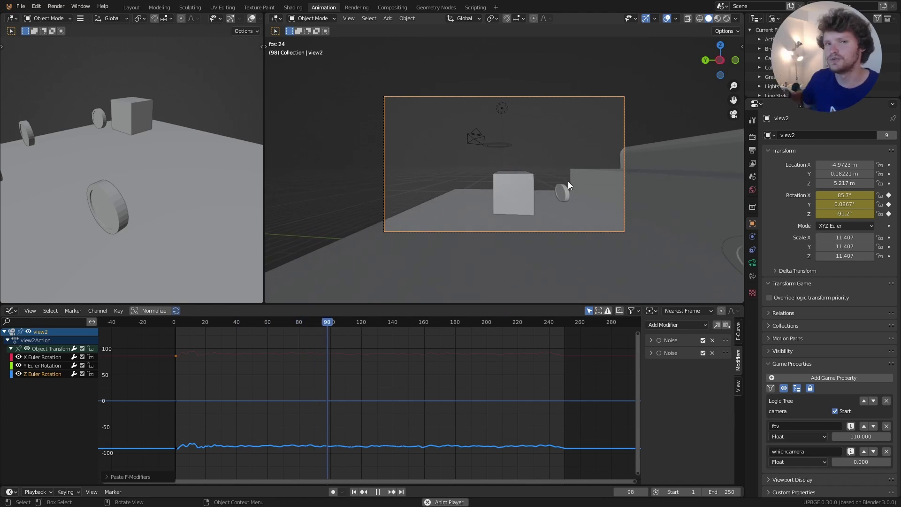
key(space)
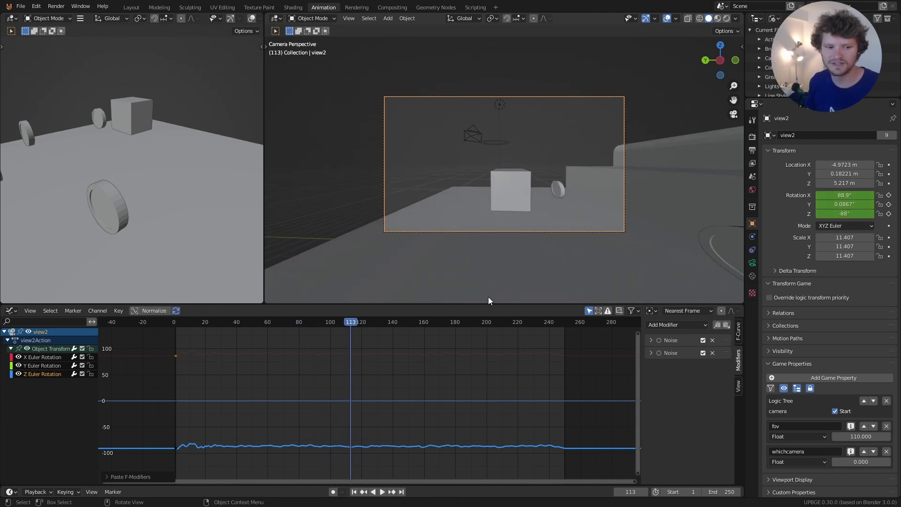
Compare the X, Y and Z Euler Rotation curves, leaving the Z Euler Rotation channel selected
click(196, 359)
click(35, 357)
click(39, 374)
click(42, 357)
click(41, 368)
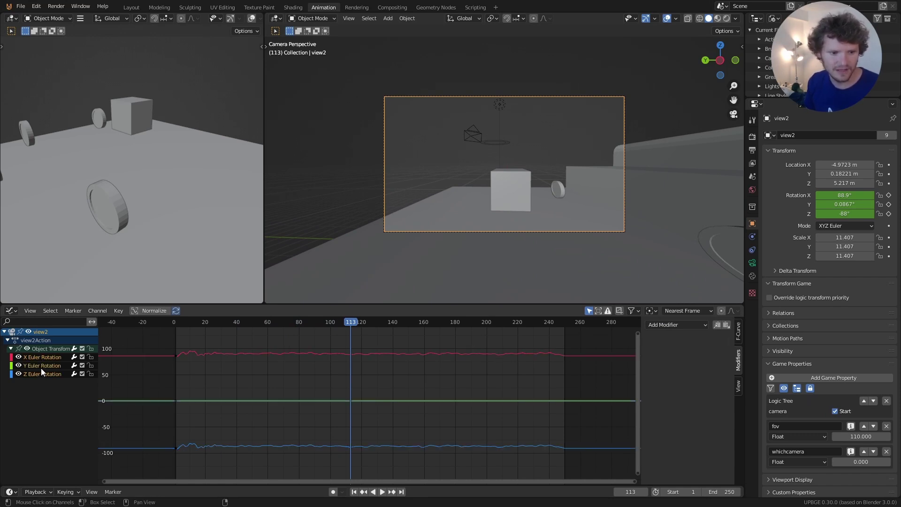
click(41, 374)
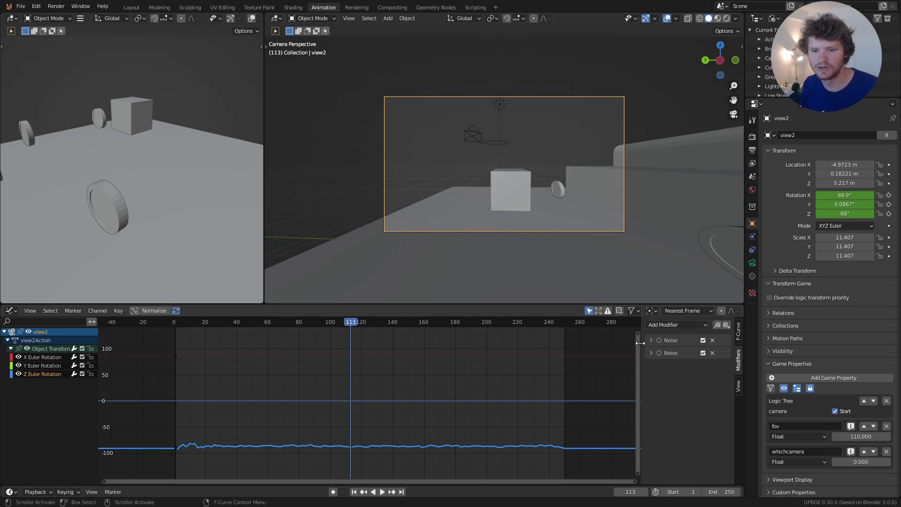
Change the Offset of both Noise modifiers on the Z Euler Rotation curve, setting the second modifier's Offset to 9.3
click(650, 340)
drag(705, 387, 739, 386)
click(650, 340)
click(651, 352)
drag(704, 400, 722, 399)
Play back the camera shake from the first frame to check the offset Z rotation noise
key(shift+Left)
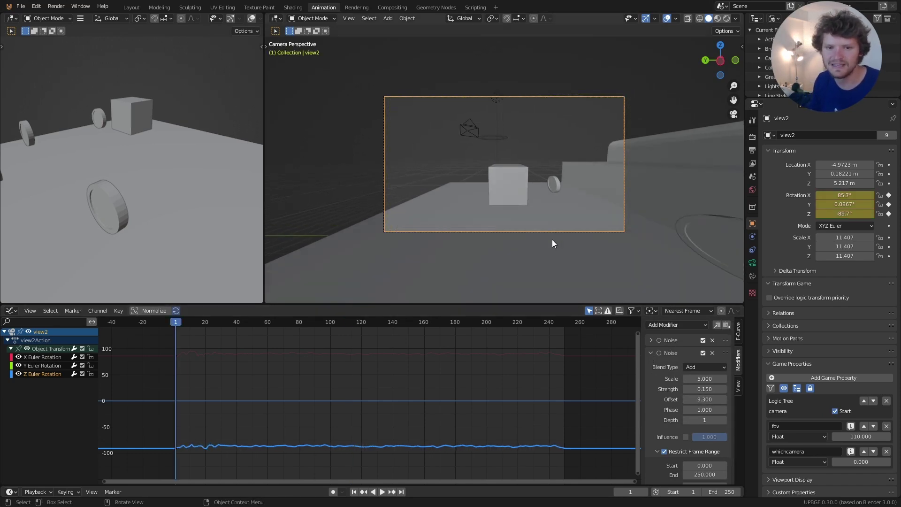
key(space)
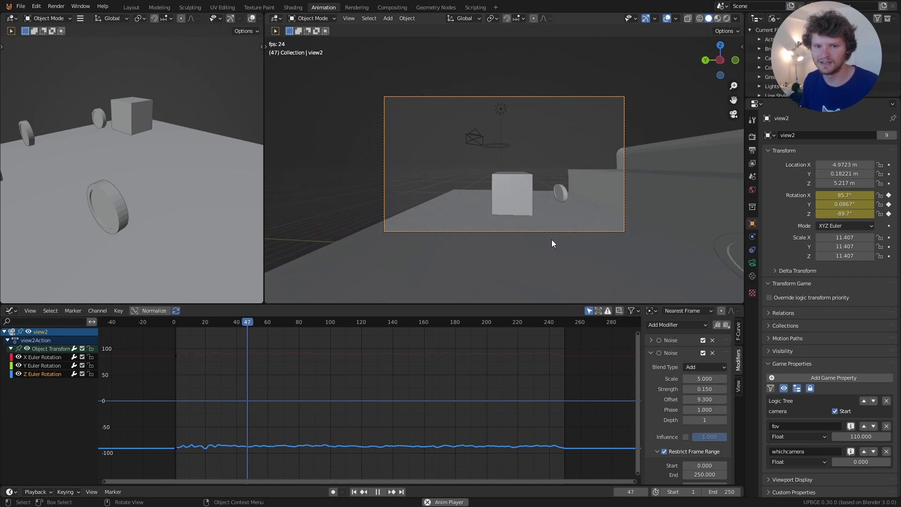
key(Escape)
key(space)
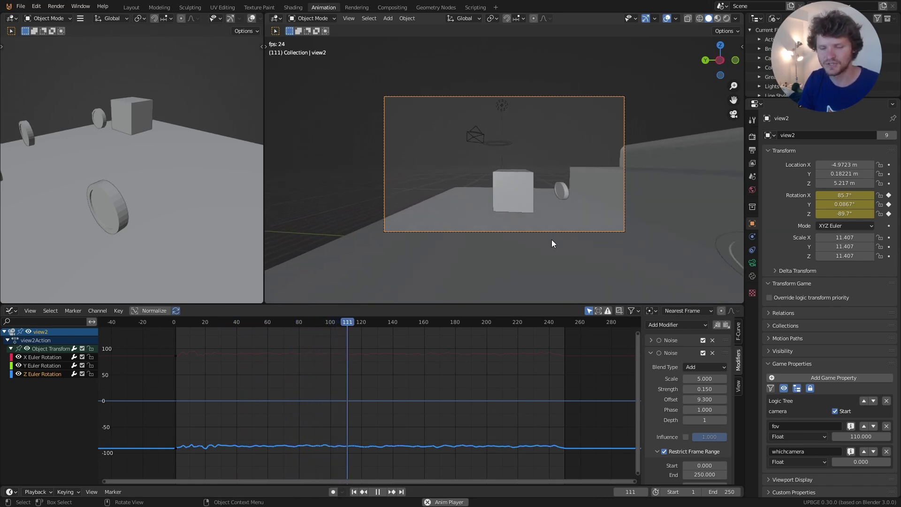
key(Escape)
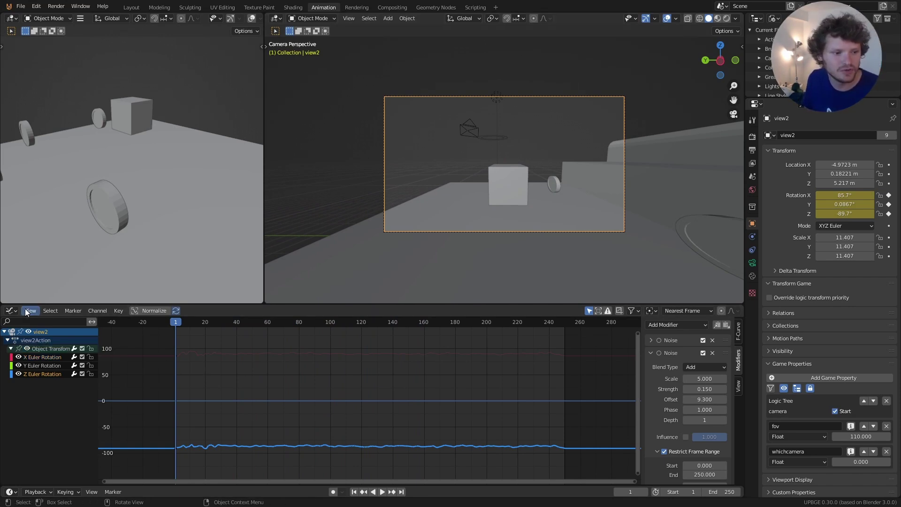
Switch the Graph Editor area to the Dope Sheet's Action Editor mode and briefly play back view2Action
click(12, 310)
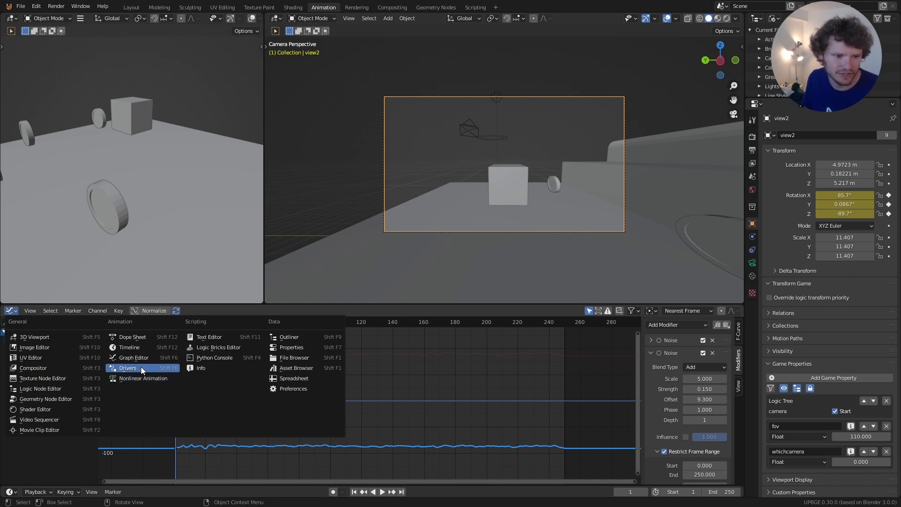
click(132, 338)
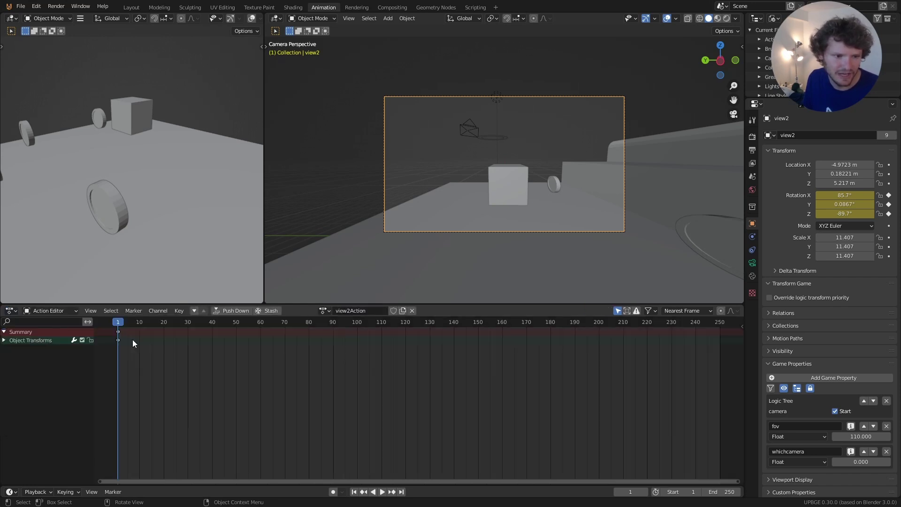
click(73, 310)
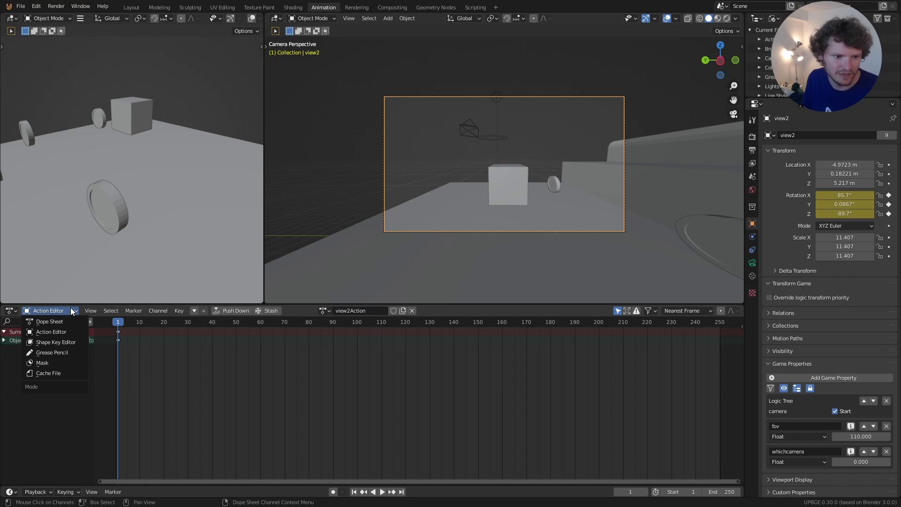
click(71, 310)
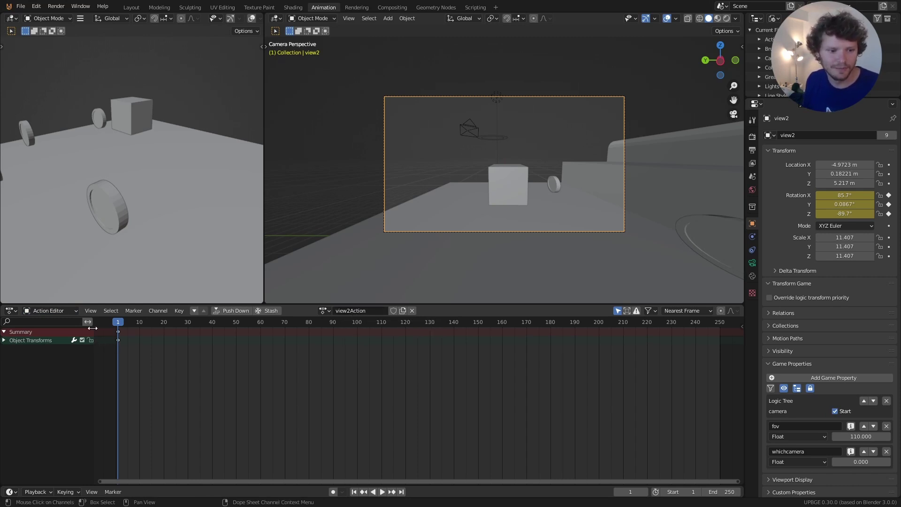
key(space)
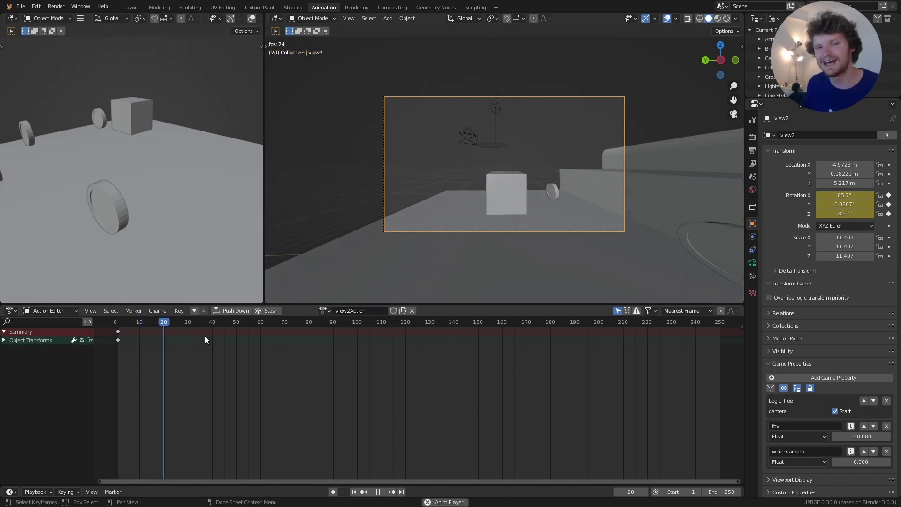
key(Escape)
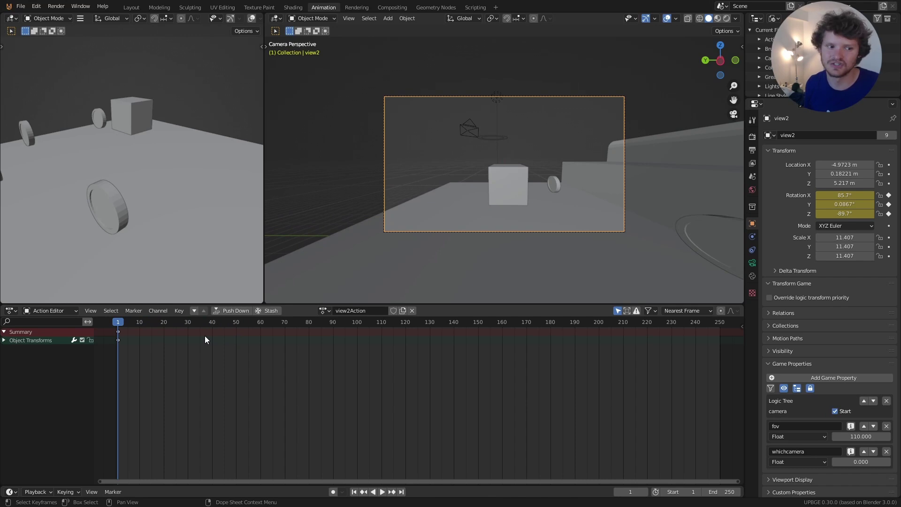
Insert a rotation keyframe for the view2 camera at the end frame, 250
key(shift+Right)
key(i)
click(477, 230)
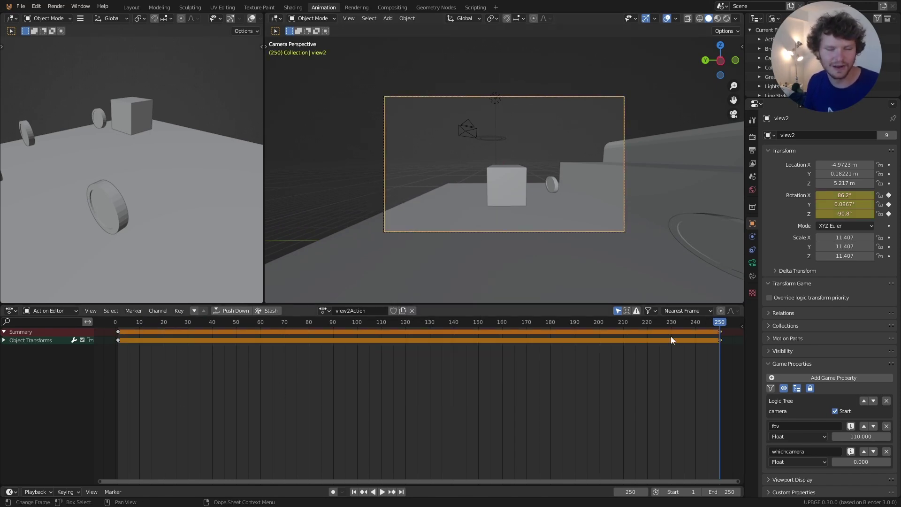
Return to the Graph Editor, select all rotation keyframes and bake the curves with Sample Keyframes
click(10, 311)
click(128, 357)
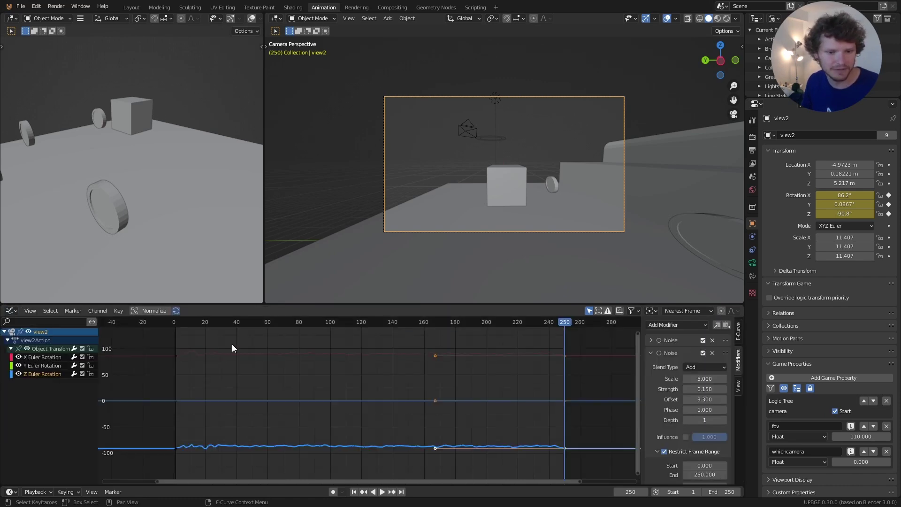
key(a)
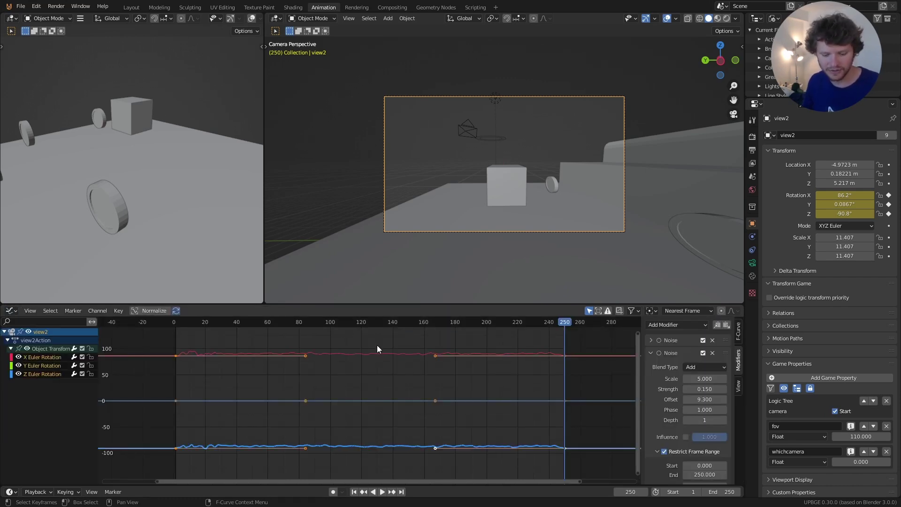
key(F3)
text(SAMPLE)
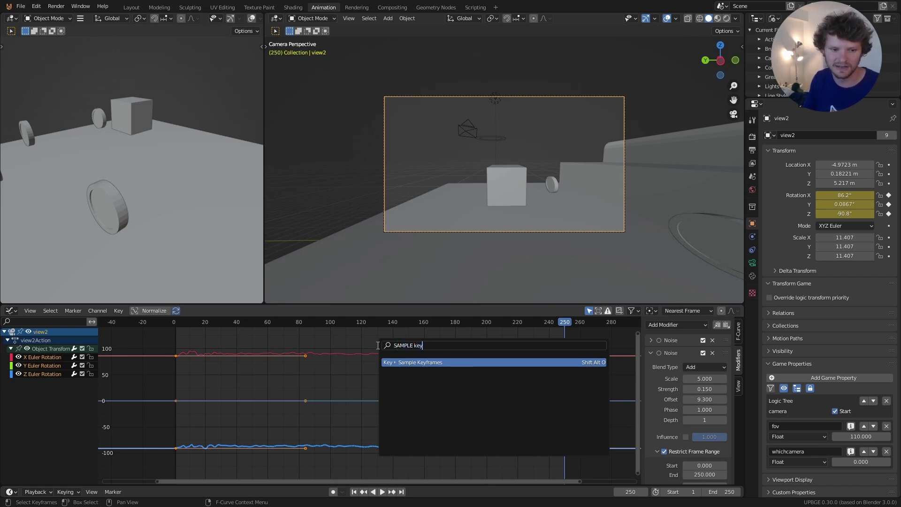
text( key)
key(Return)
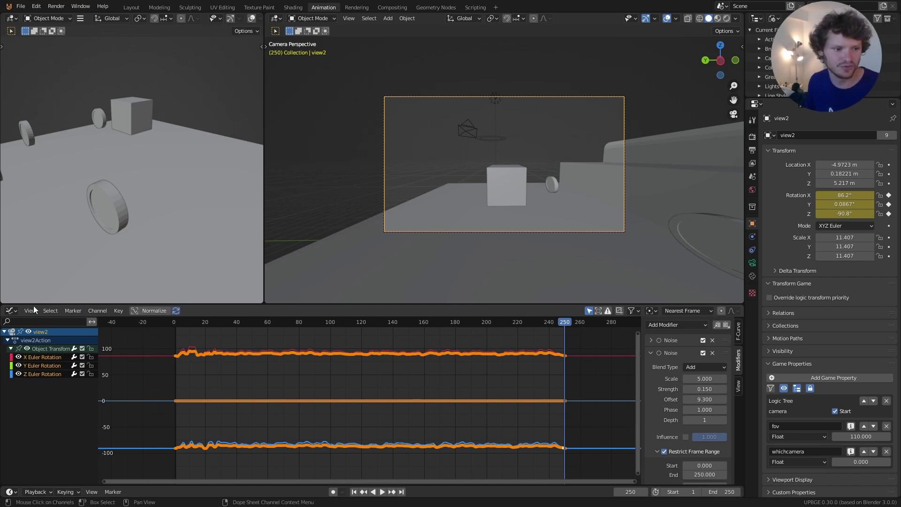
Inspect the sampled keyframes in the Action Editor and play back the camera animation
click(10, 310)
click(141, 334)
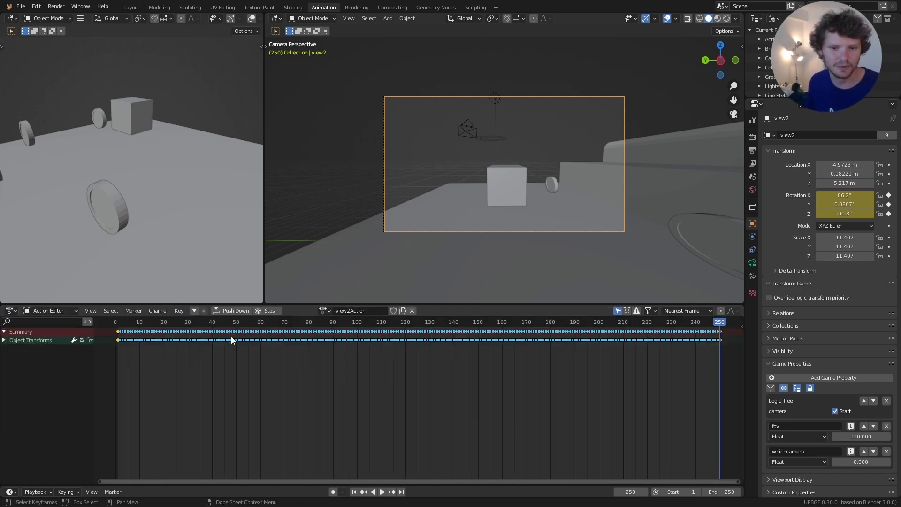
key(space)
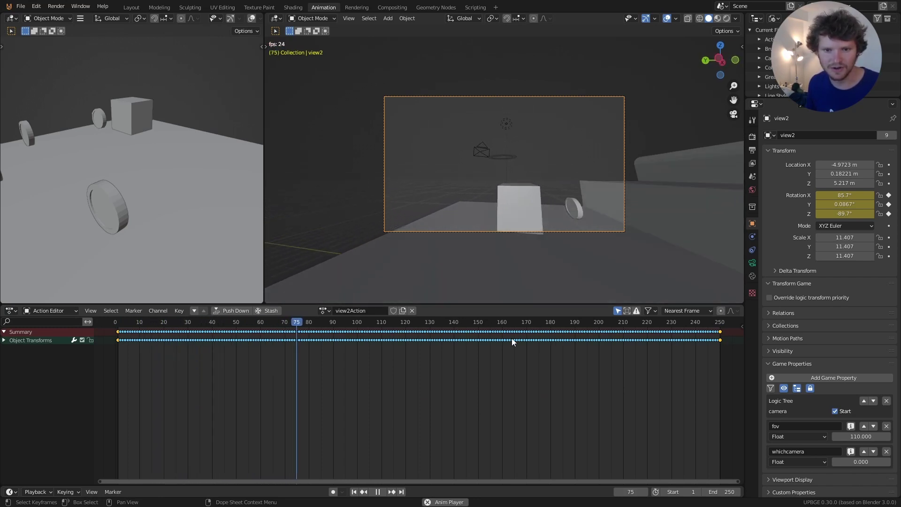
key(space)
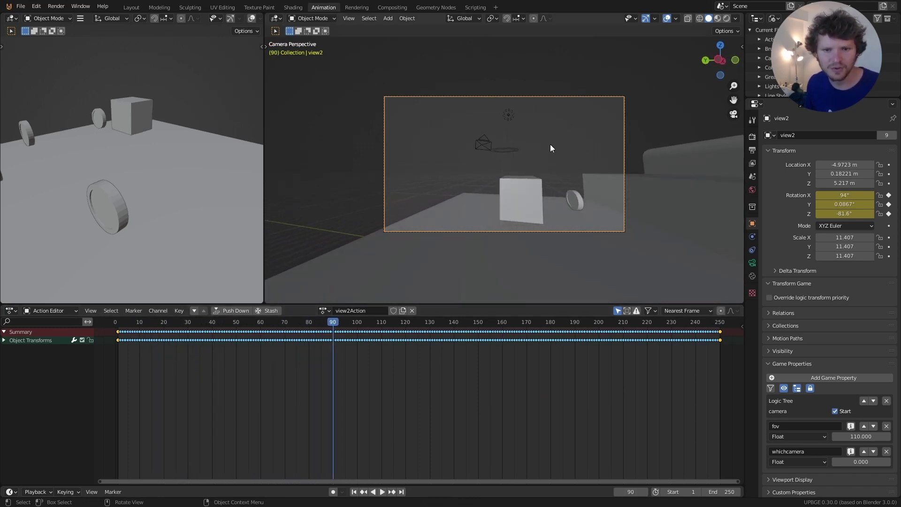
In the Graph Editor, remove both Noise modifiers from the Z Euler Rotation curve and both from the X Euler Rotation curve
click(12, 310)
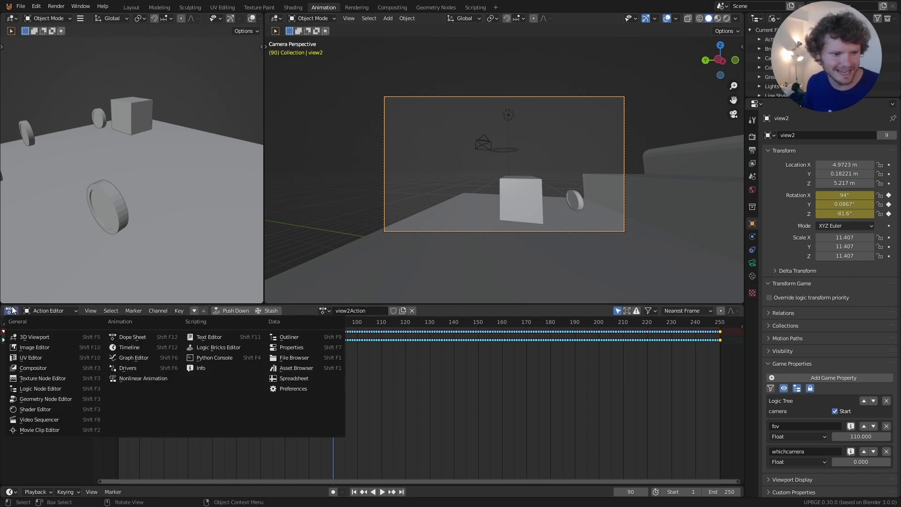
click(143, 358)
click(712, 340)
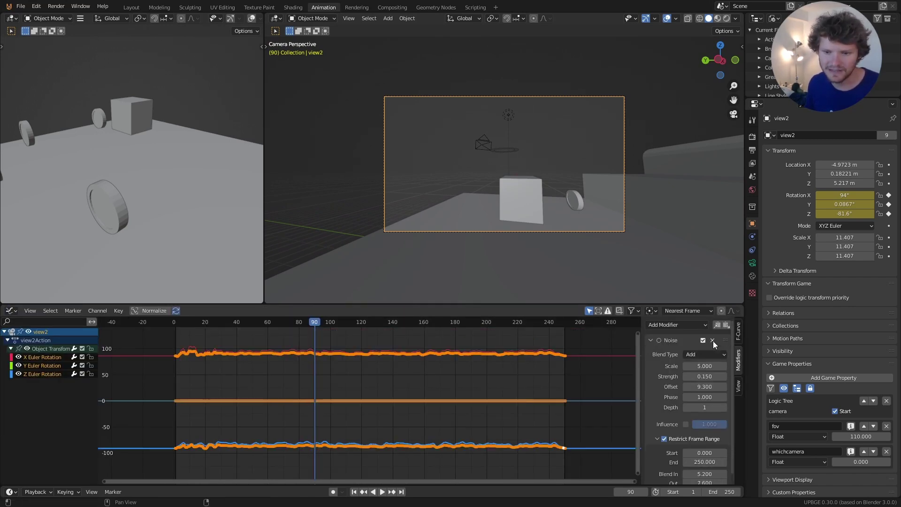
click(712, 340)
click(35, 372)
click(36, 363)
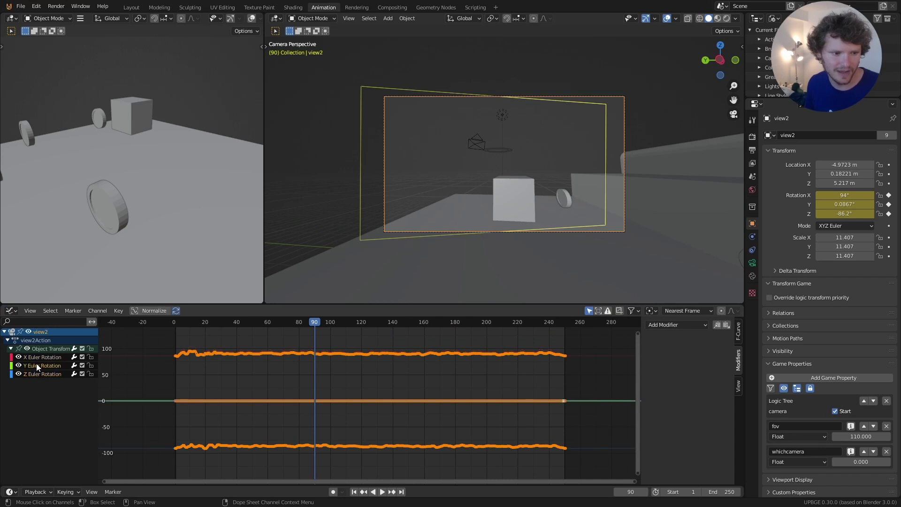
click(35, 357)
click(712, 340)
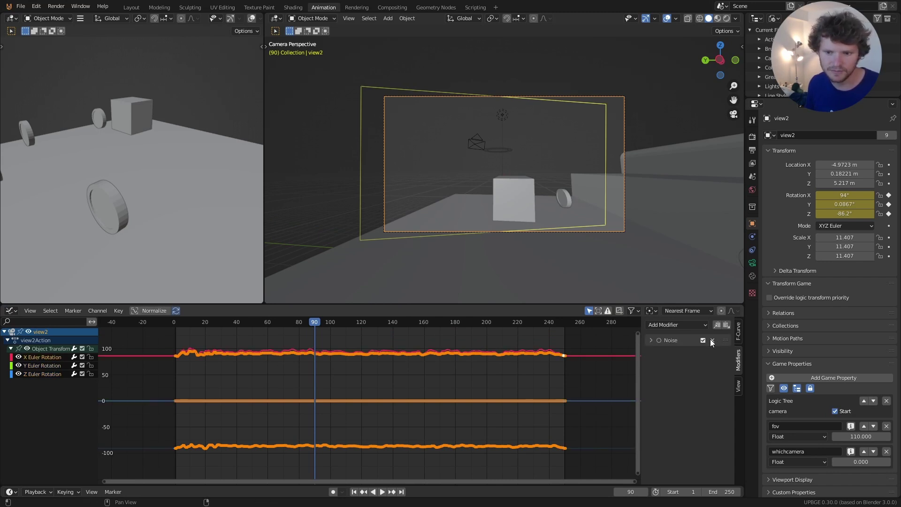
click(712, 340)
Play back the baked camera shake from the first frame without its Noise modifiers
key(shift+Left)
key(space)
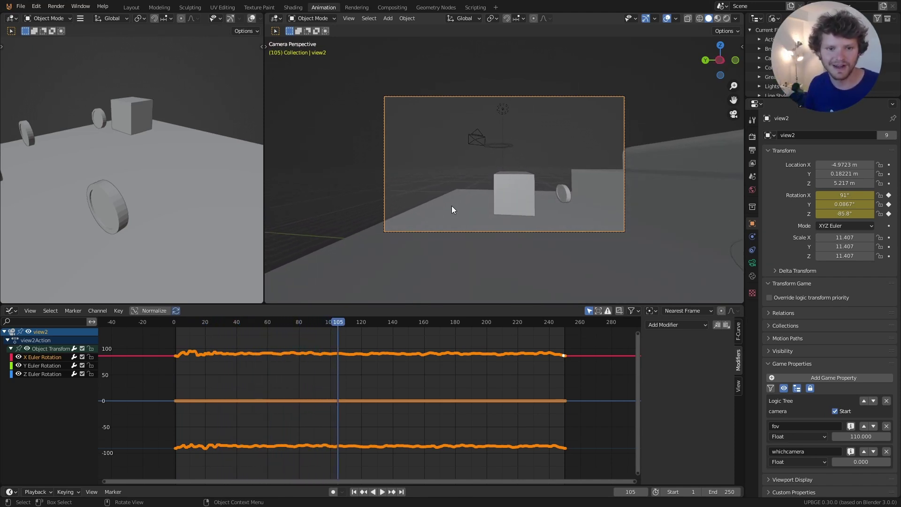
key(Escape)
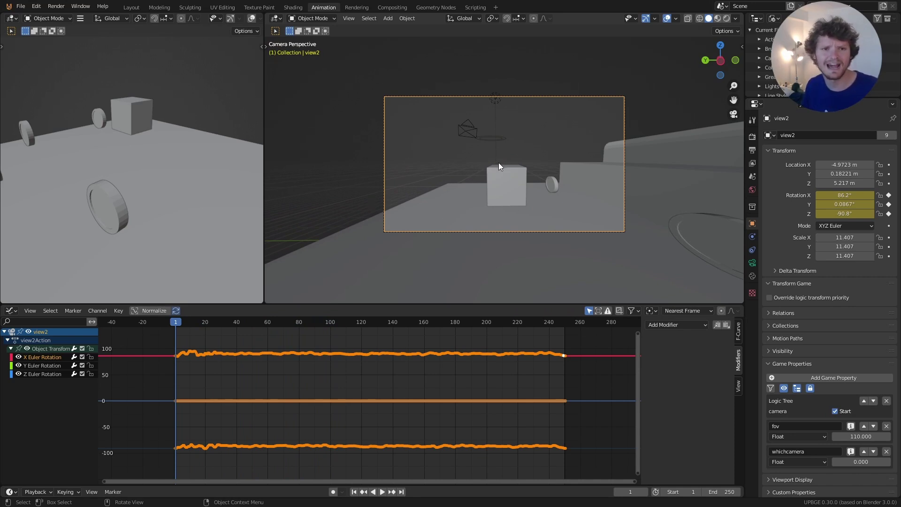
Switch back to the Action Editor and rename the view2Action action to camerashake
click(15, 311)
click(15, 310)
click(12, 311)
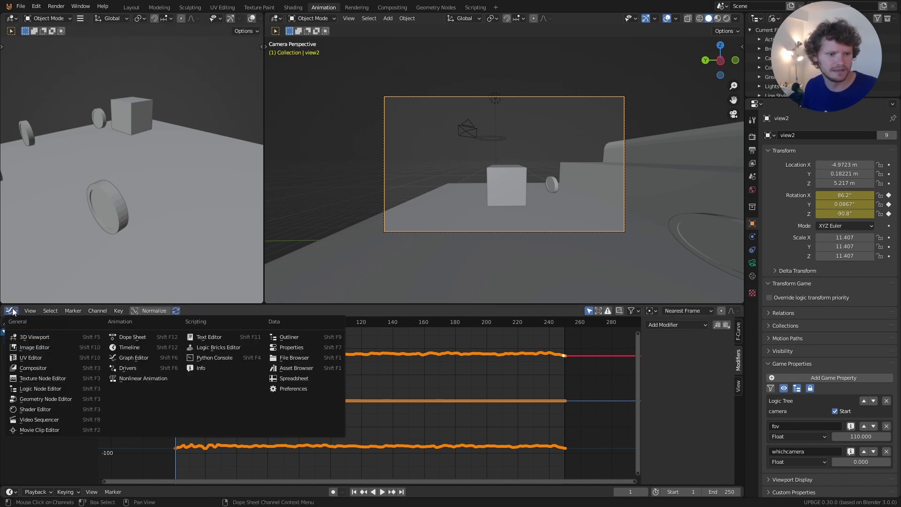
click(130, 338)
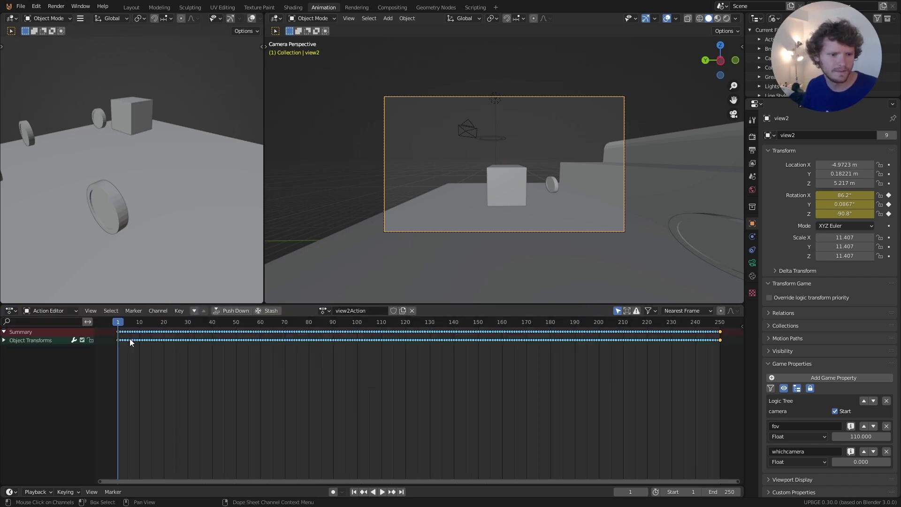
text(shake)
click(352, 310)
text(c)
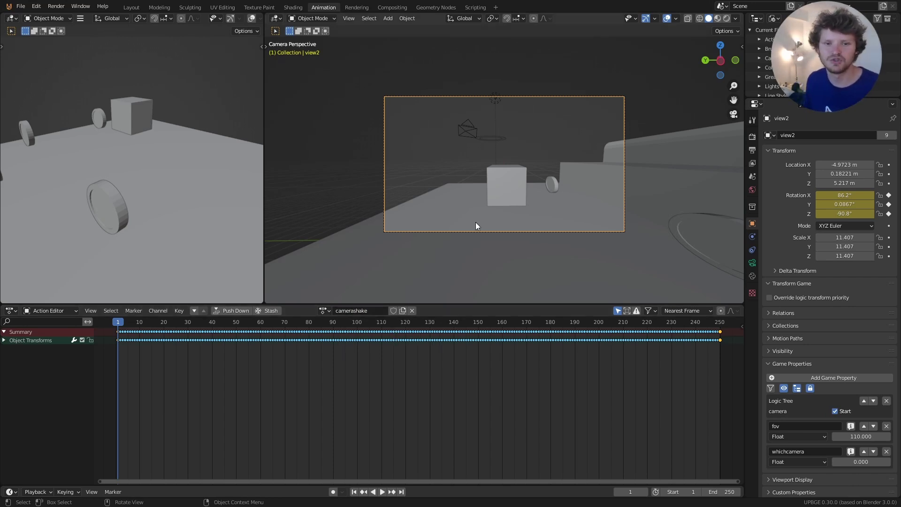
Switch to the Layout workspace and run the game briefly, testing the cube's forward and turning movement
click(137, 7)
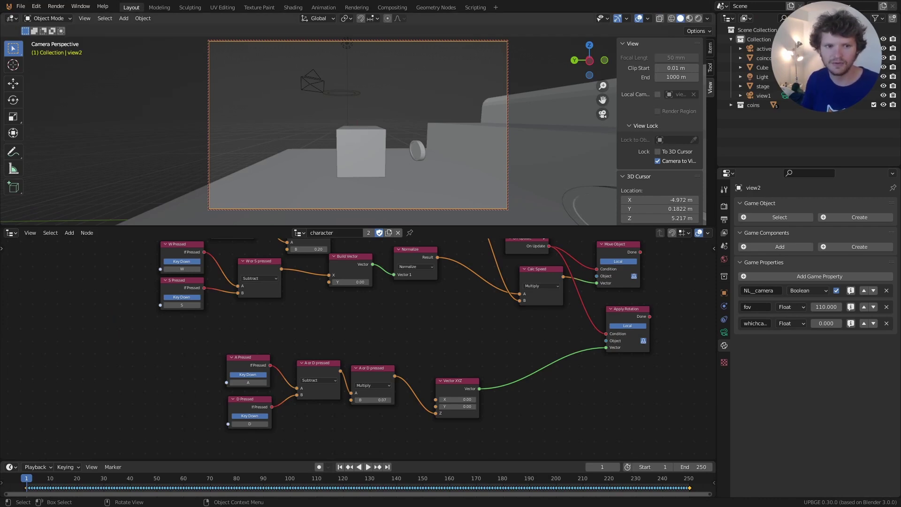
key(p)
key(w)
key(a)
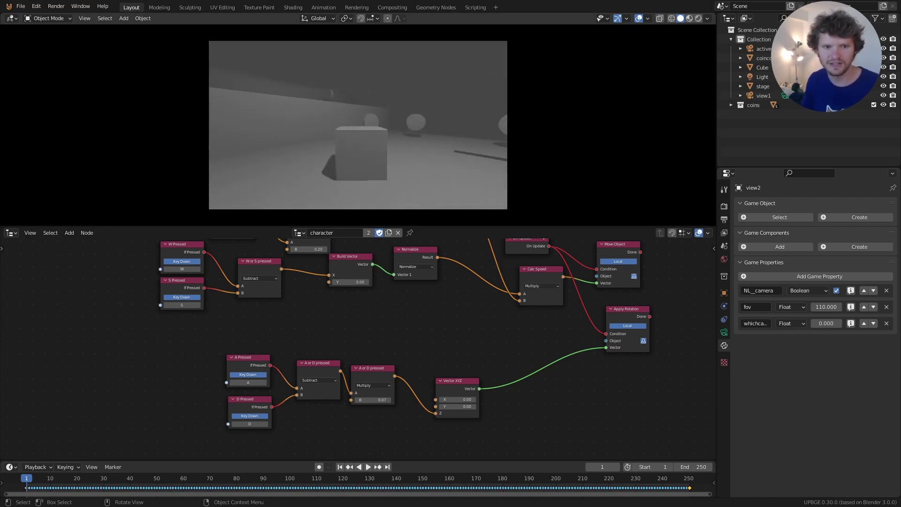
key(Escape)
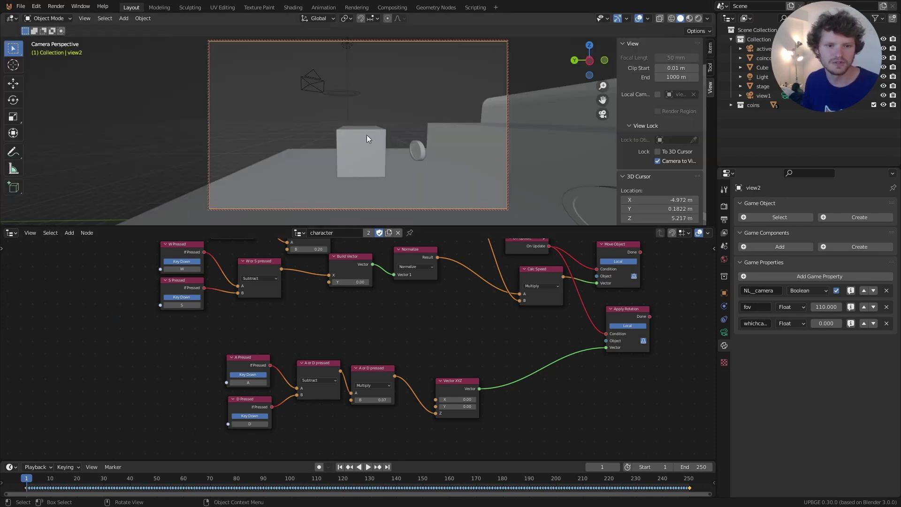
Select the Cube and, in its character logic tree, select the W Pressed, S Pressed and W or S pressed nodes
click(367, 135)
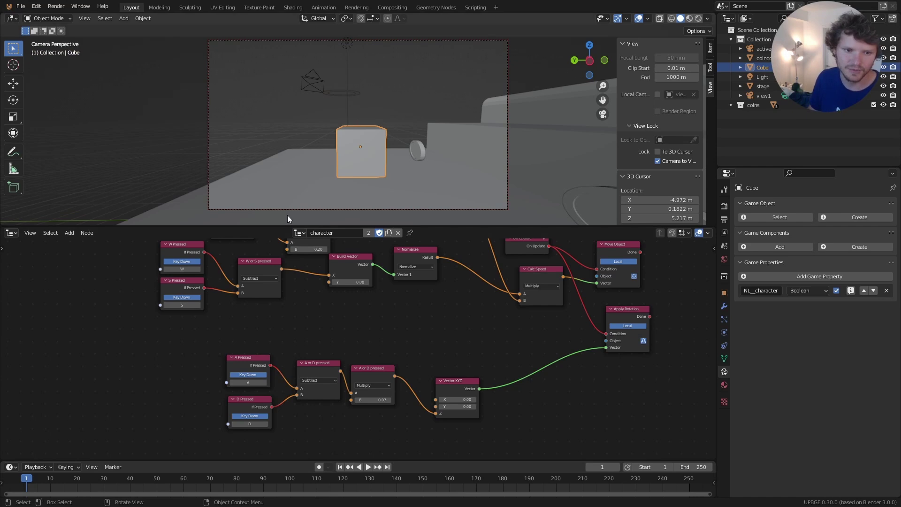
scroll(263, 328, up, 3)
drag(189, 344, 255, 303)
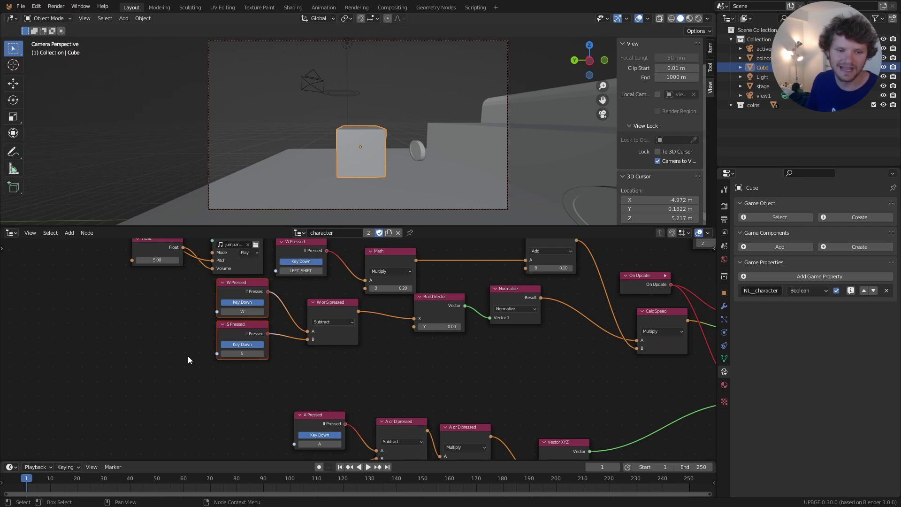
shift+click(331, 304)
drag(331, 304, 203, 316)
key(ctrl+z)
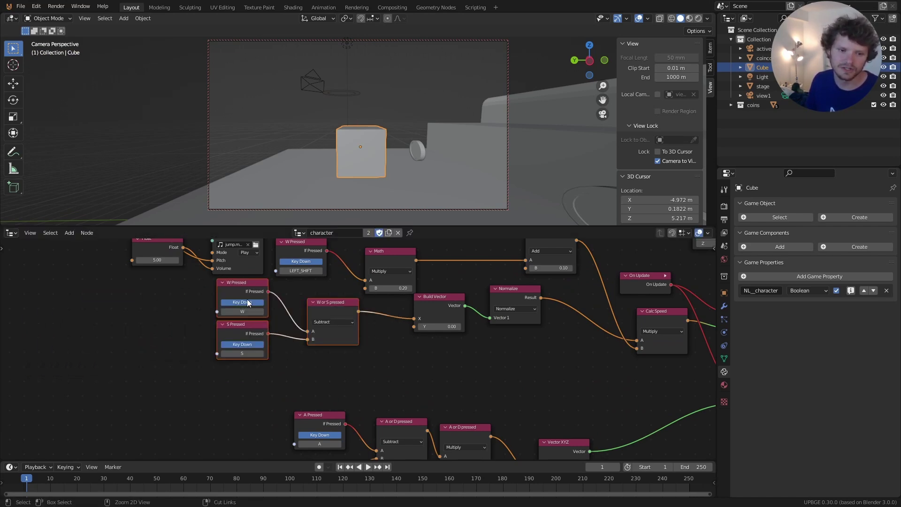
Switch the logic node editor from the character tree to the camera tree
click(305, 233)
click(308, 246)
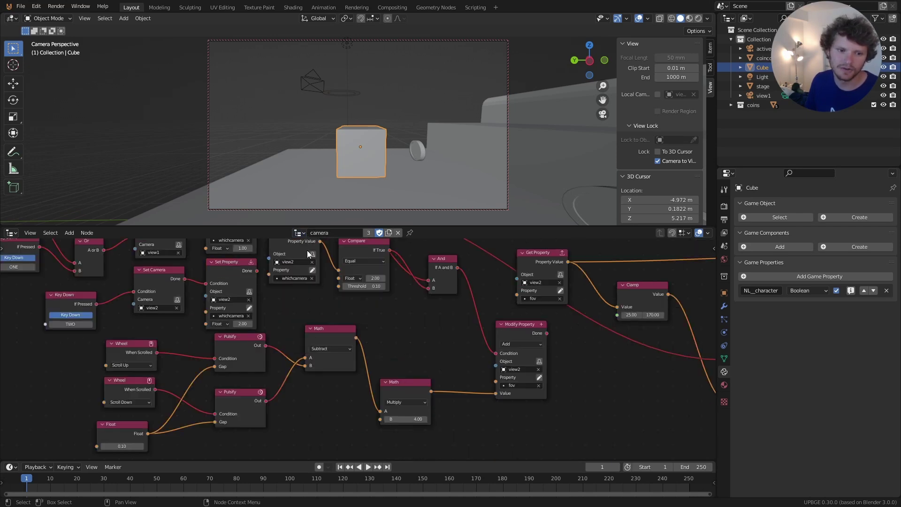
middle_drag(288, 352, 358, 288)
scroll(358, 288, down, 2)
middle_drag(215, 319, 314, 272)
Add a Key Down node below the existing camera nodes, set it to Key Down mode, and assign the W key
key(shift+a)
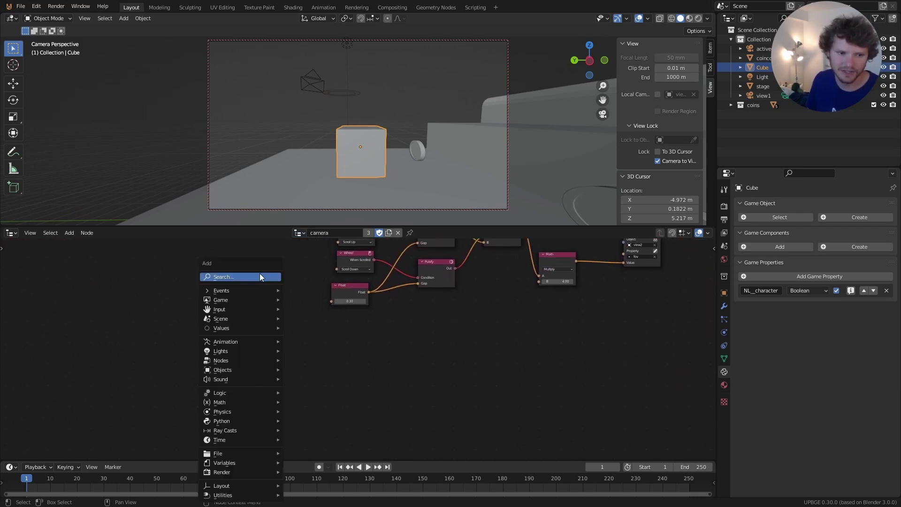
click(259, 274)
text(key)
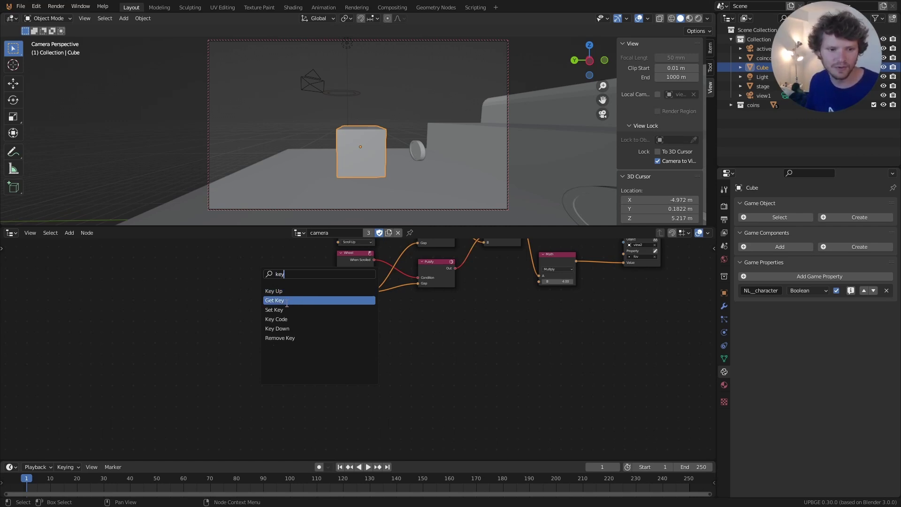
click(275, 328)
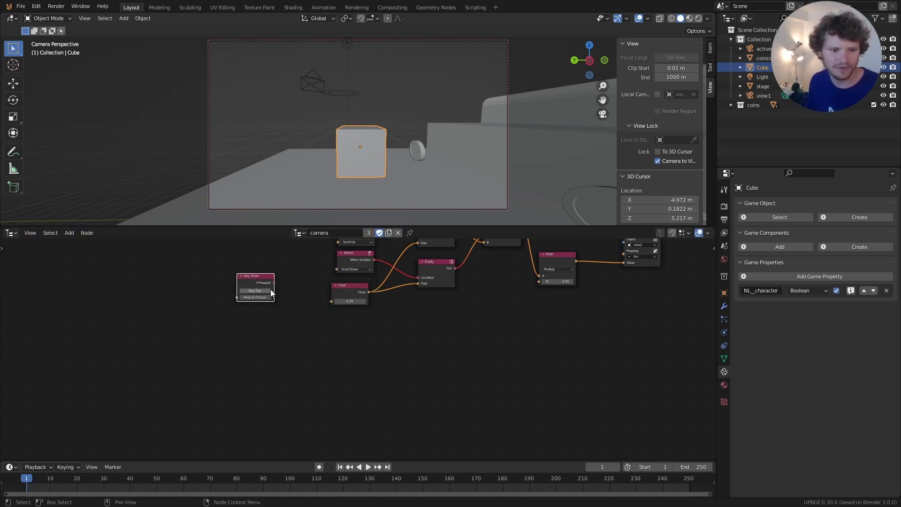
click(277, 337)
scroll(272, 339, up, 2)
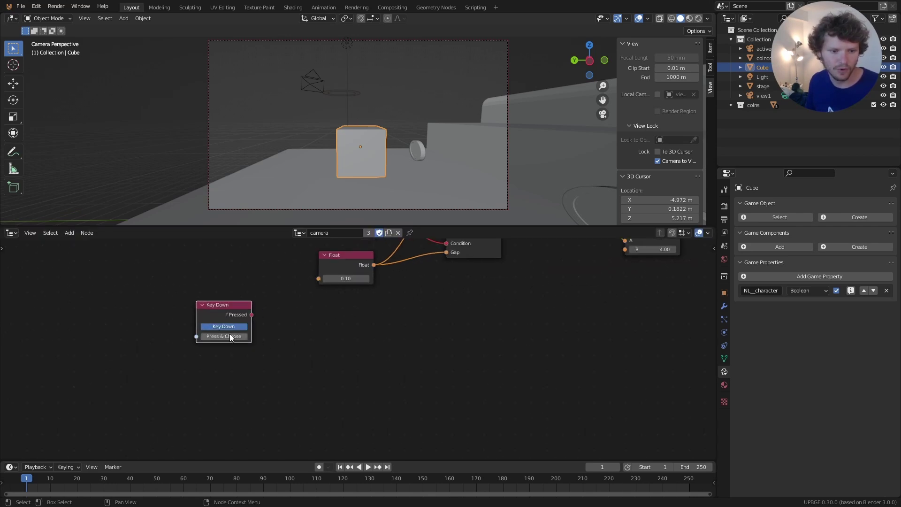
click(230, 334)
key(w)
Duplicate the W Key Down node below the original and assign the copy to the S key
key(shift+d)
click(231, 369)
click(230, 376)
key(s)
Add an Or node and connect the W and S Key Down outputs to its A and B inputs
key(shift+a)
click(276, 279)
text(or)
key(Return)
click(302, 325)
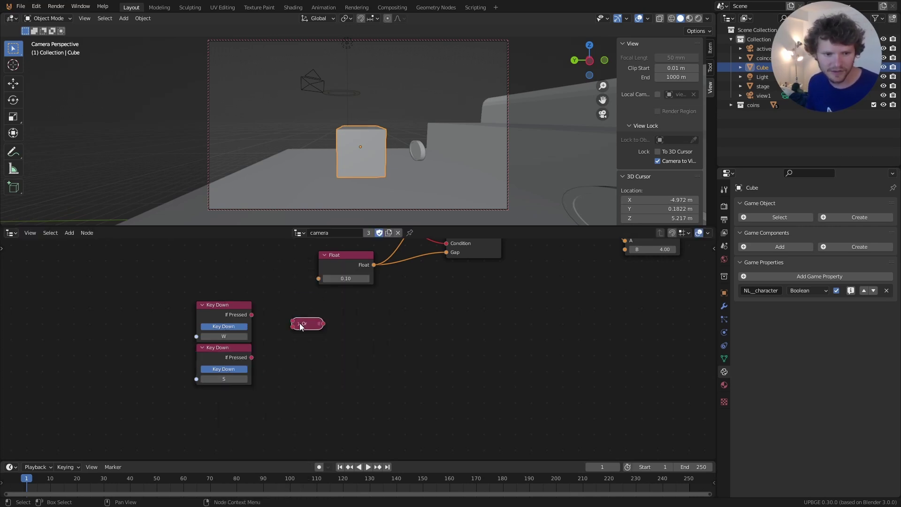
drag(252, 314, 249, 358)
drag(227, 348, 223, 358)
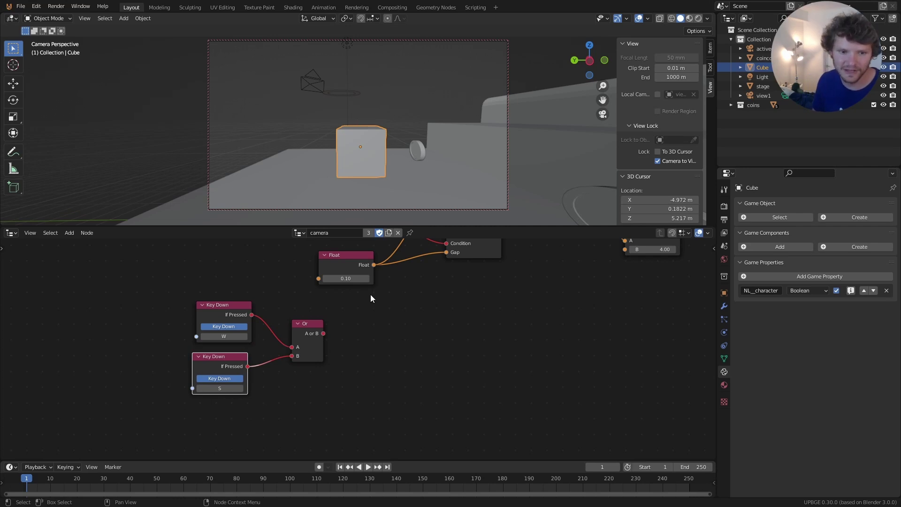
Add a Play Animation node beside the Or node
key(shift+a)
click(346, 278)
text(play anim)
key(Return)
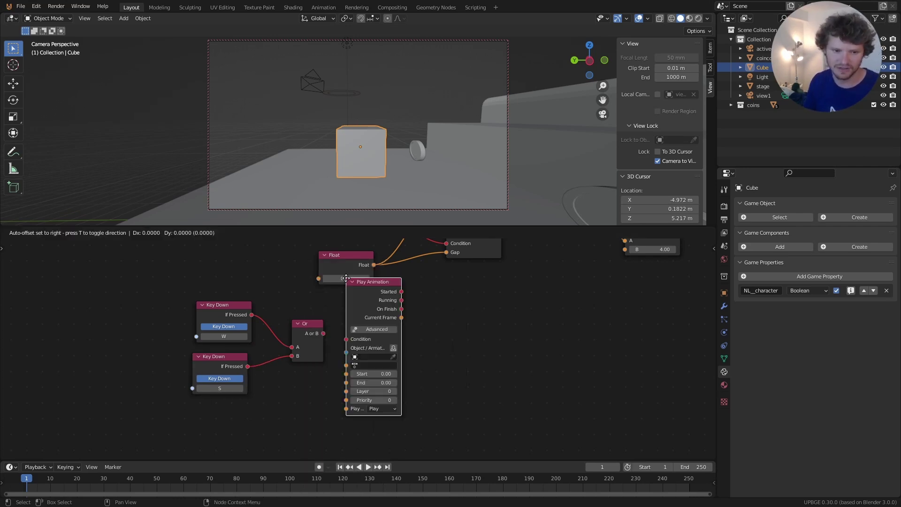
click(350, 303)
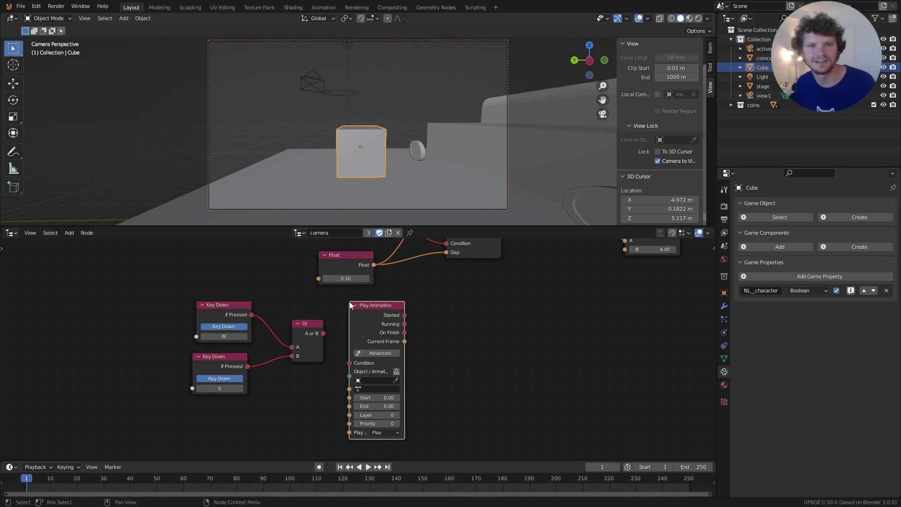
key(shift+a)
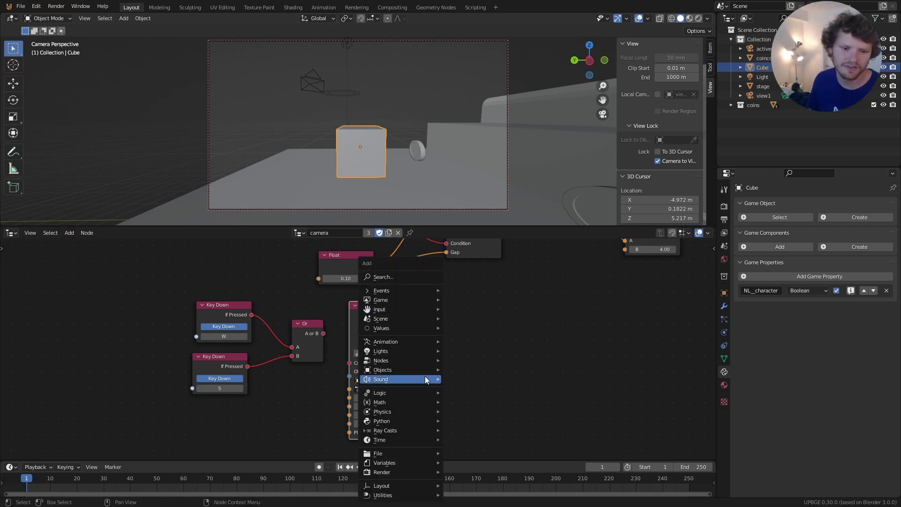
mouse_move(400, 341)
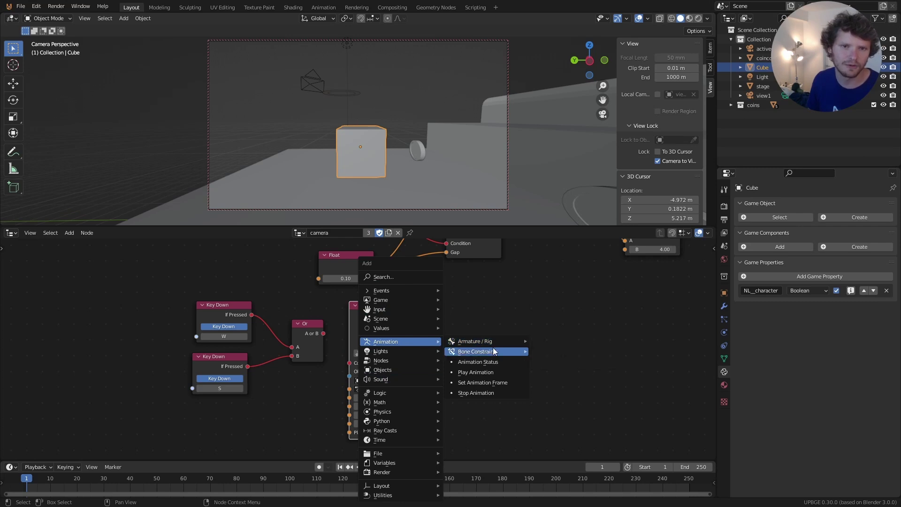
key(Escape)
Connect the Or output to Play Animation's Condition, and set the node to object view2, action camerashake and End 250
drag(323, 333, 349, 363)
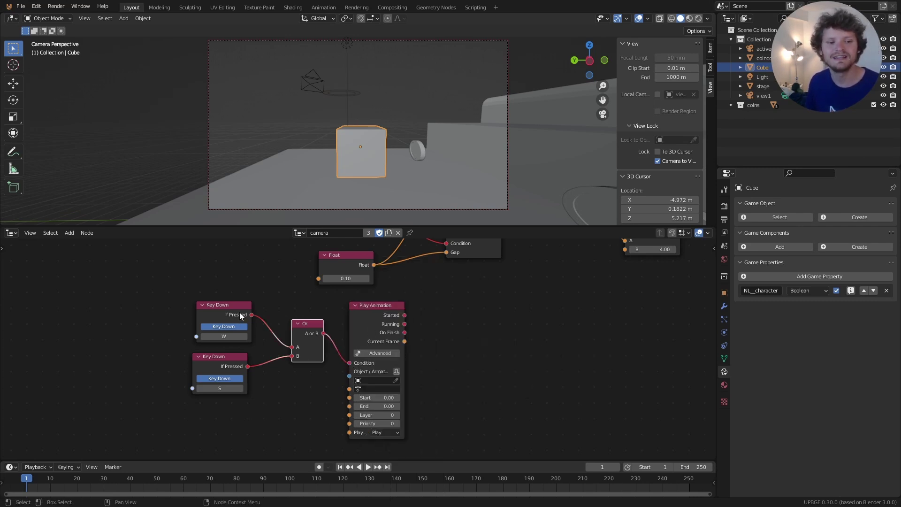
drag(385, 302, 400, 292)
click(394, 369)
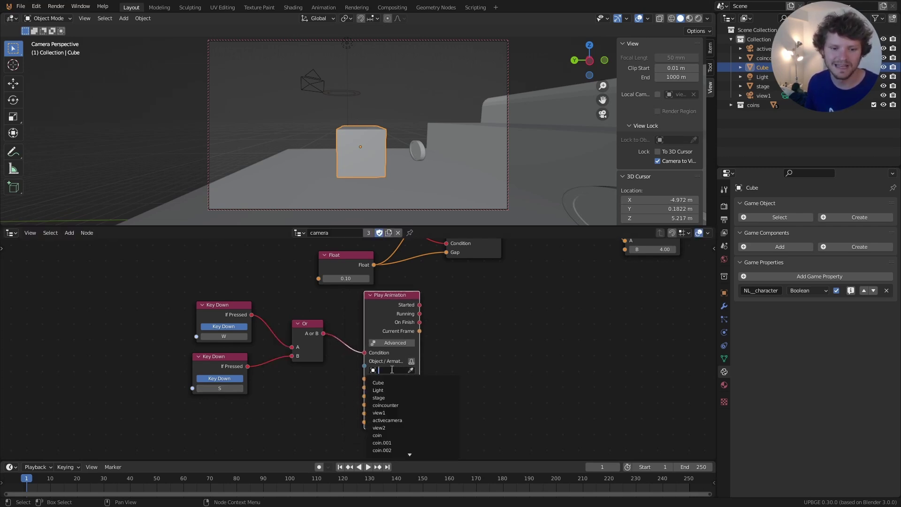
click(381, 427)
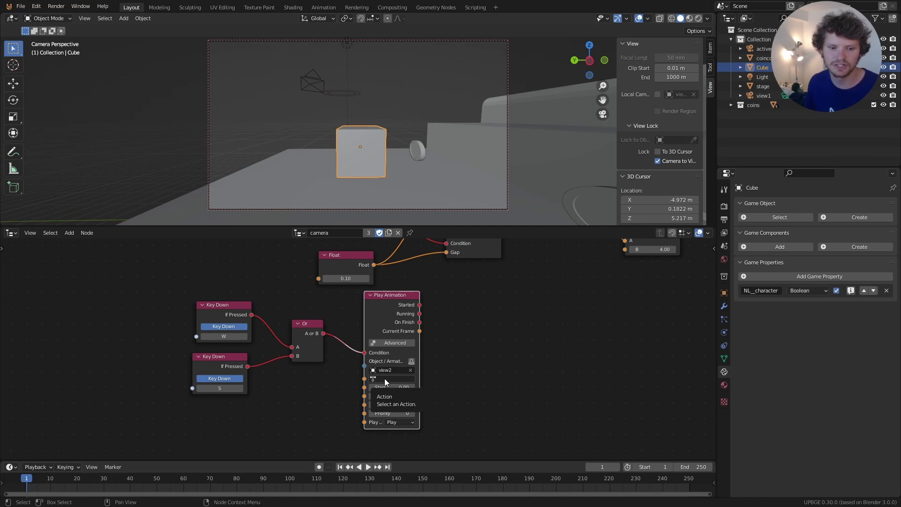
click(384, 378)
click(384, 391)
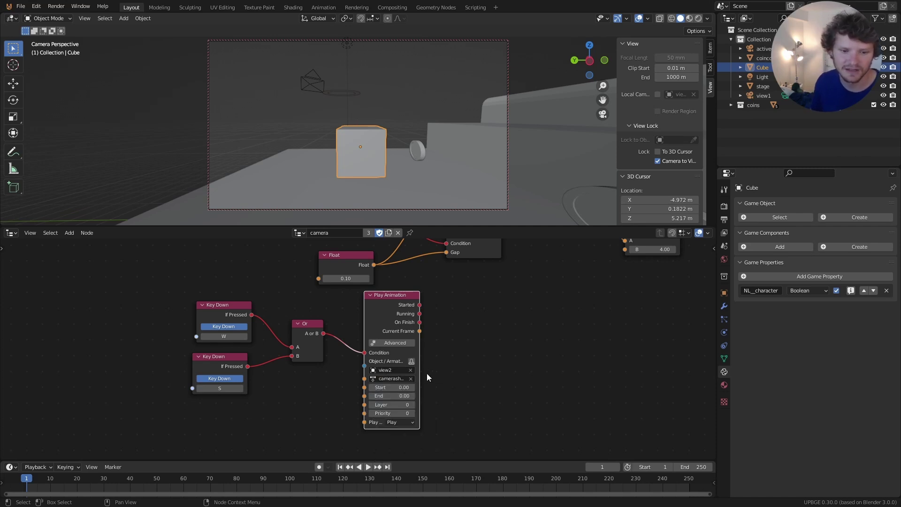
click(390, 395)
key(Return)
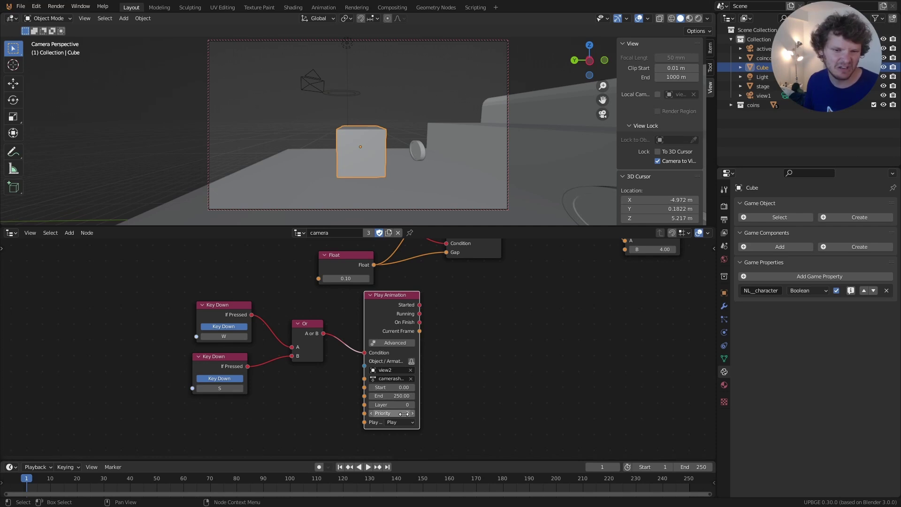
Run the game twice, moving the cube forward to test the camera shake
key(p)
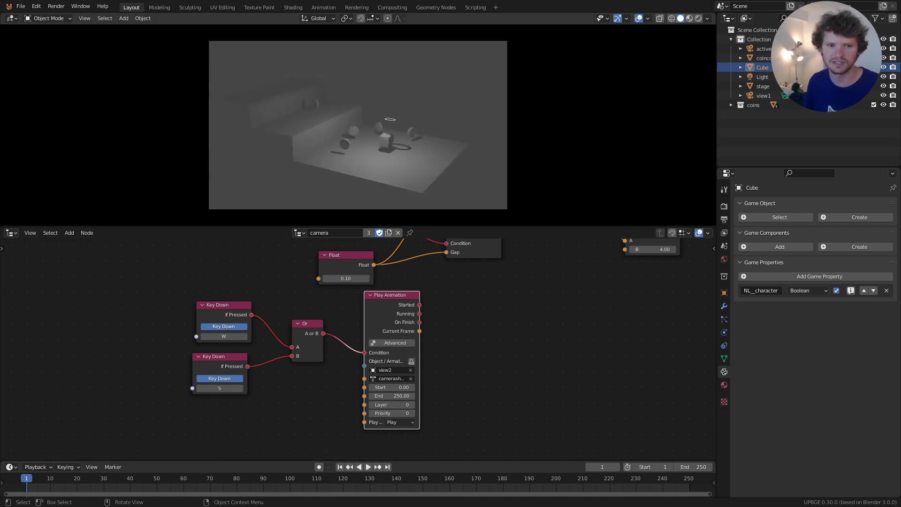
key(w)
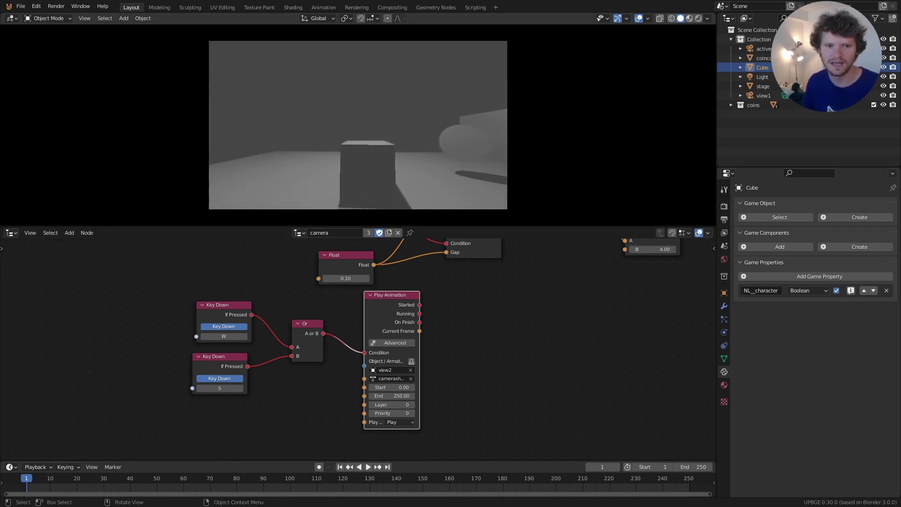
key(w)
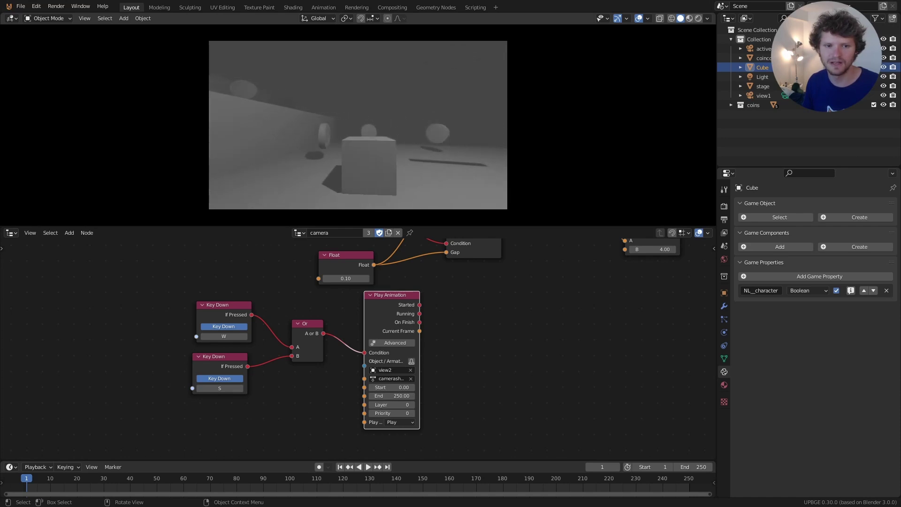
key(Escape)
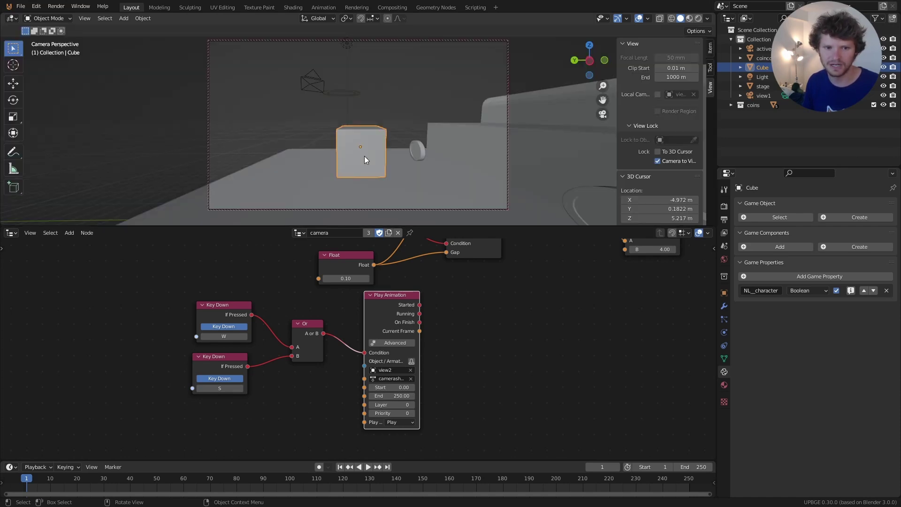
key(p)
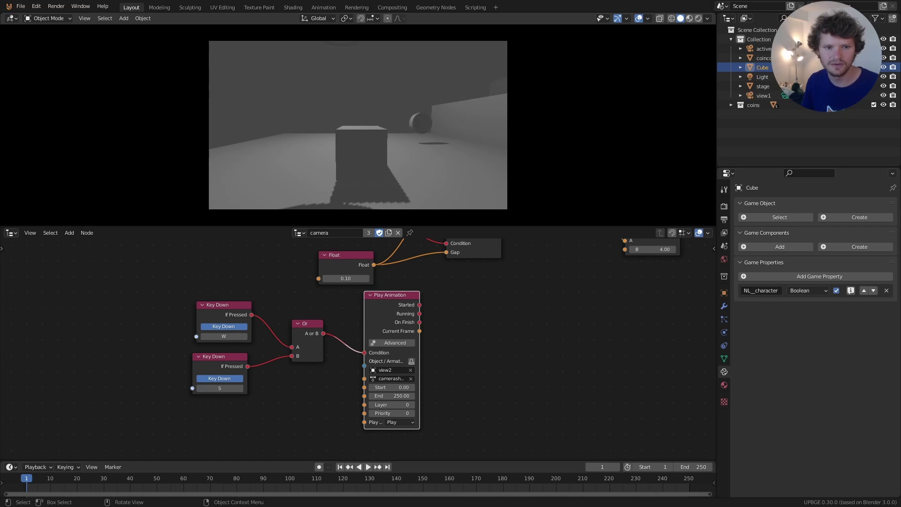
key(w)
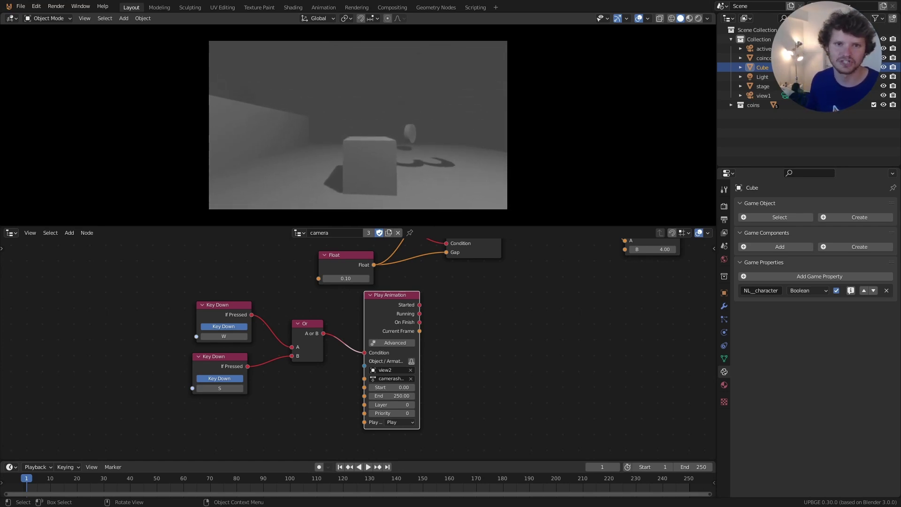
key(Escape)
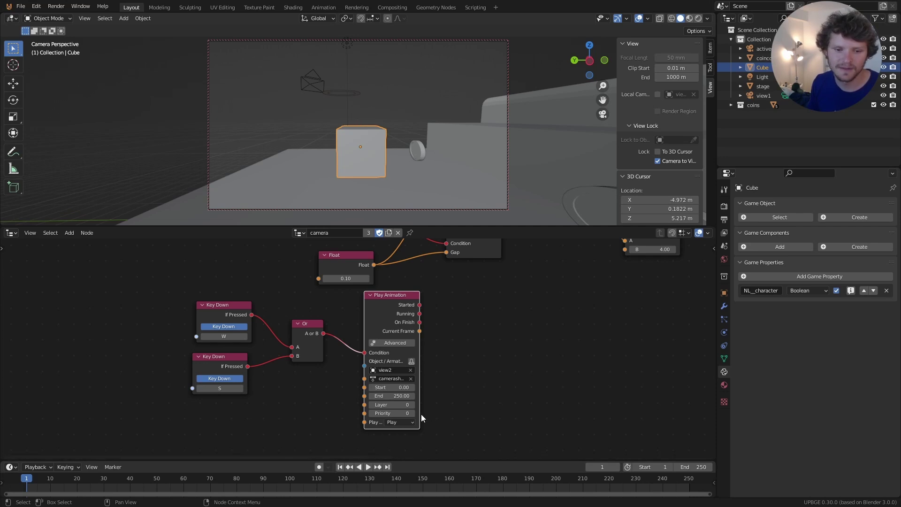
Enable the Advanced options on the Play Animation node and set its play mode to Loop Stop
click(404, 342)
drag(394, 302, 449, 285)
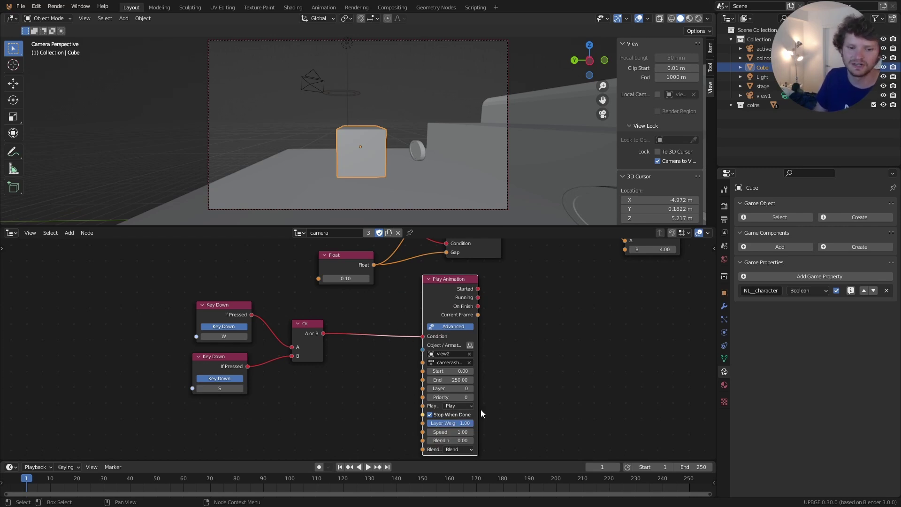
click(454, 404)
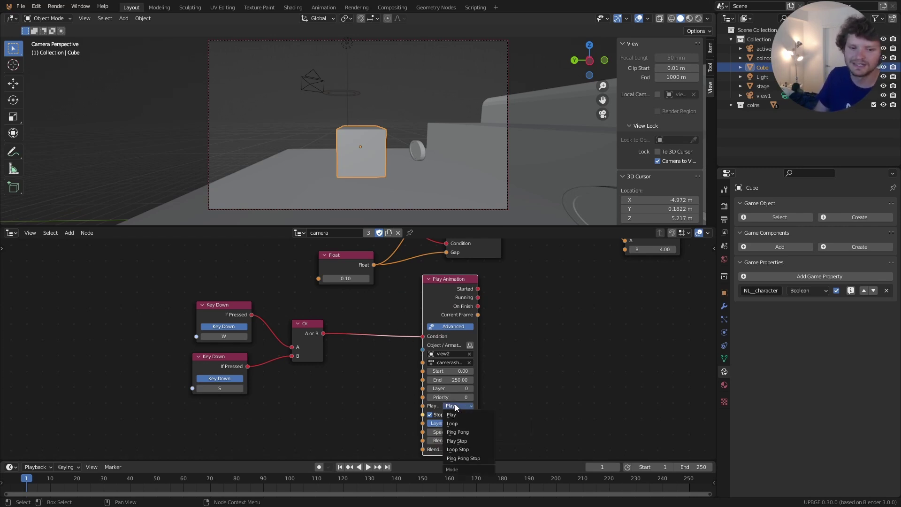
click(459, 449)
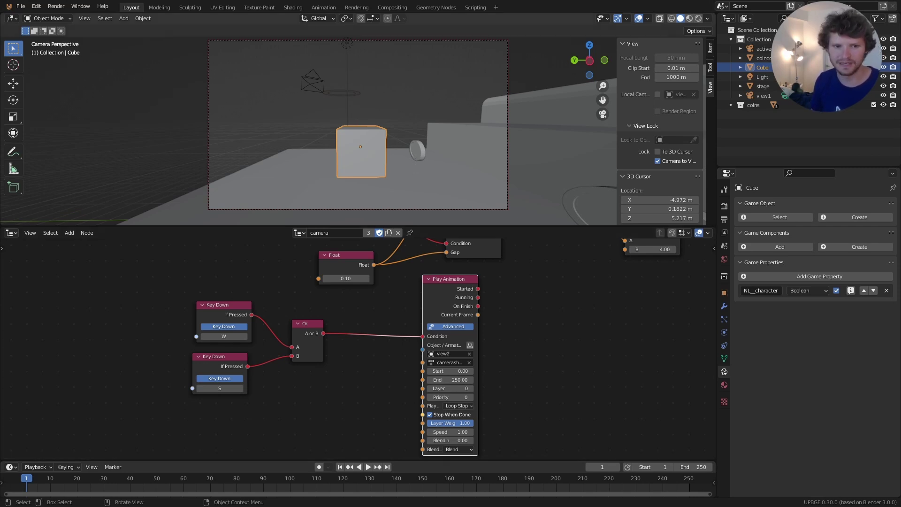
Run the game with Loop Stop playback, moving the cube forward and turning it to check the shake
key(p)
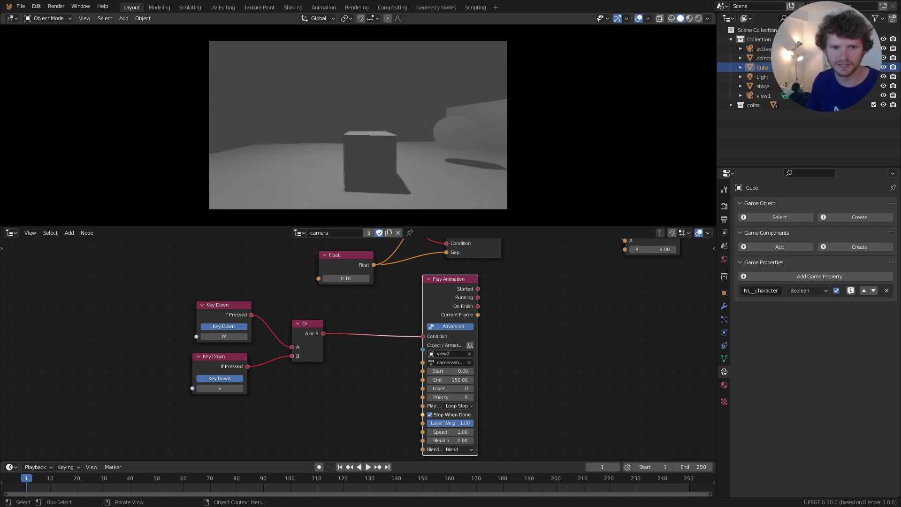
key(a)
key(w)
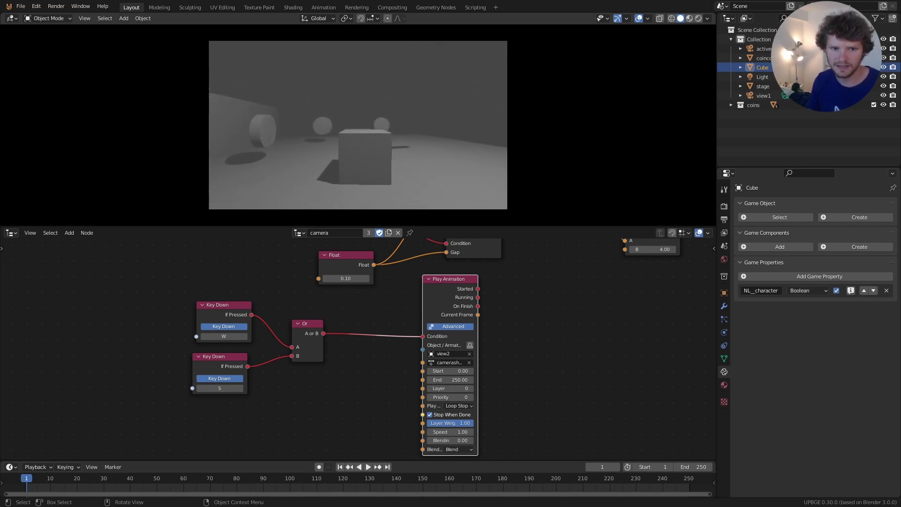
key(d)
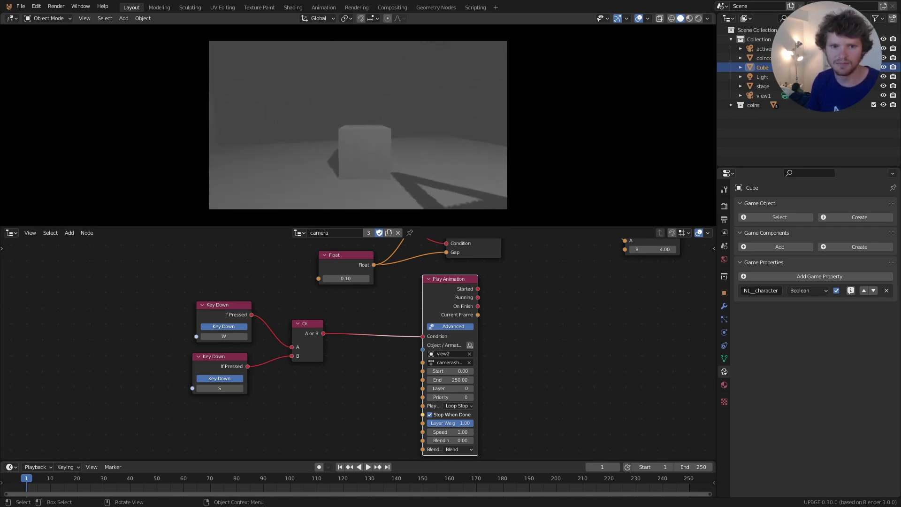
key(d)
key(w)
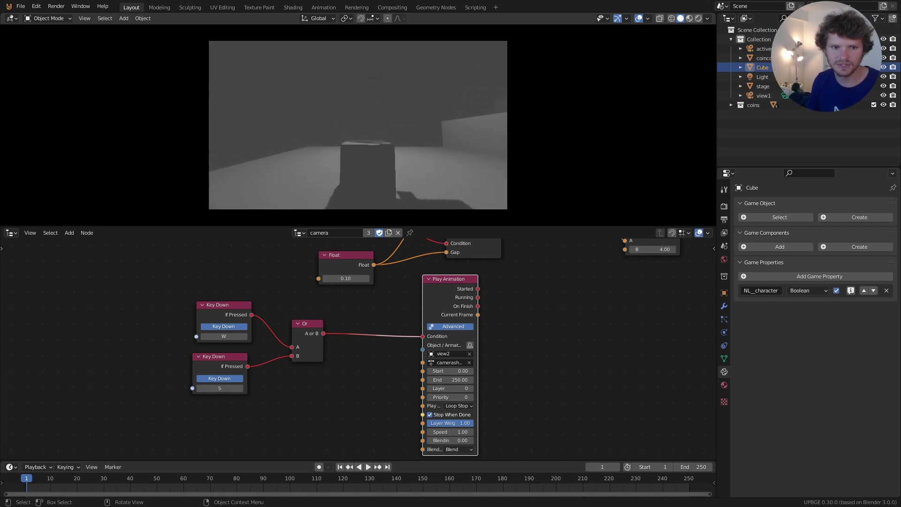
key(Escape)
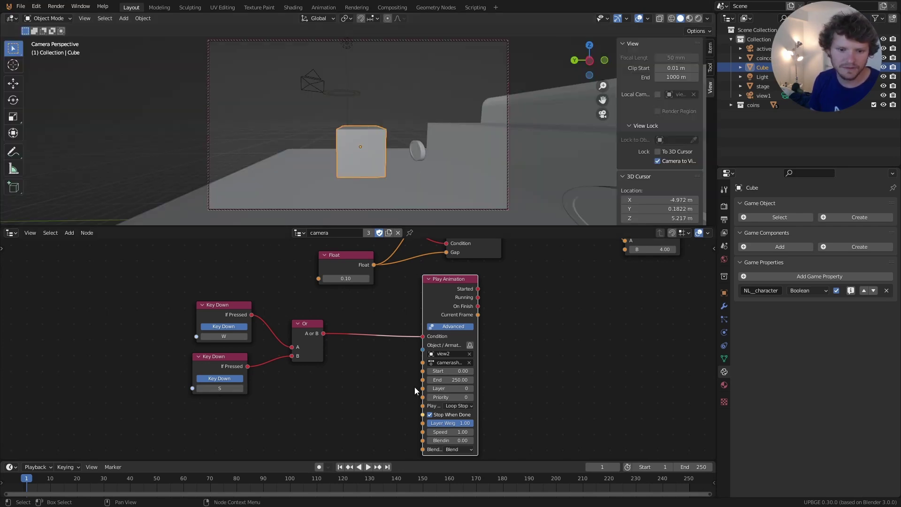
Try turning off Stop When Done on the Play Animation node and test forward movement in the game
click(432, 416)
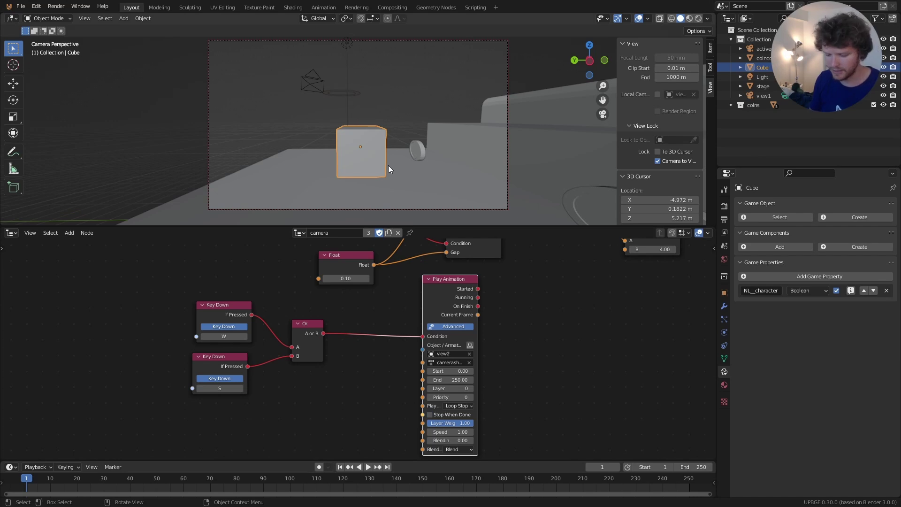
key(p)
key(w)
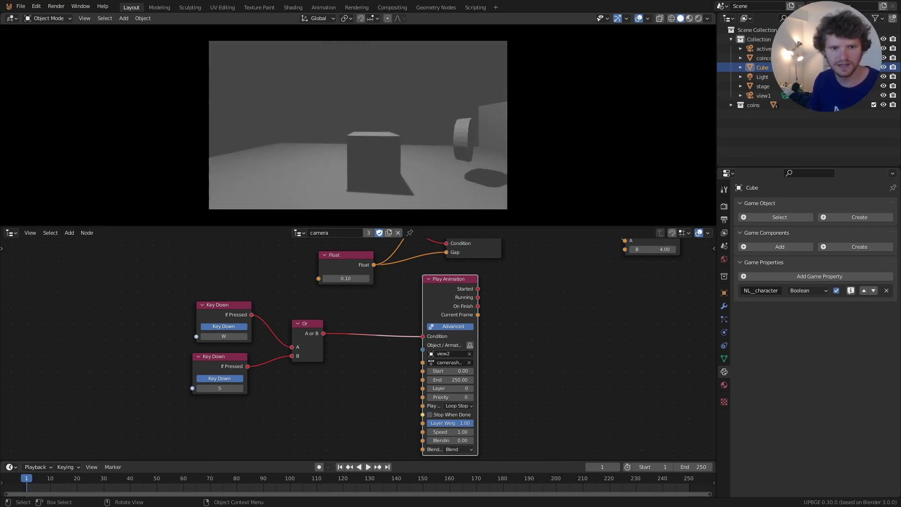
key(Escape)
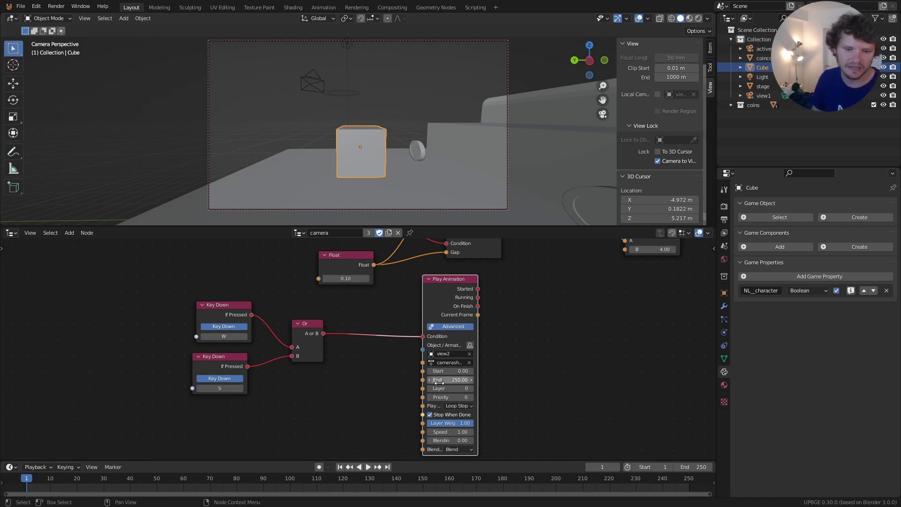
Set the Play Animation node's play mode to Ping Pong Stop and test forward movement in the game
click(457, 406)
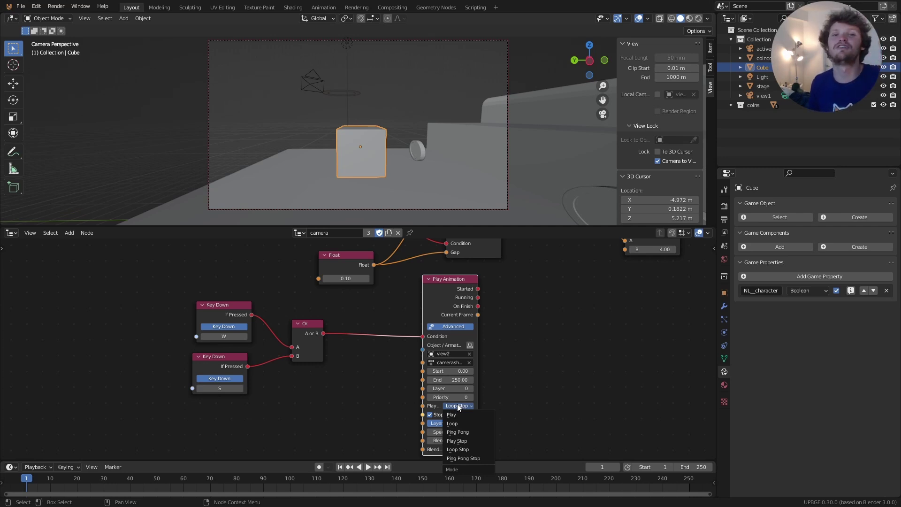
click(463, 458)
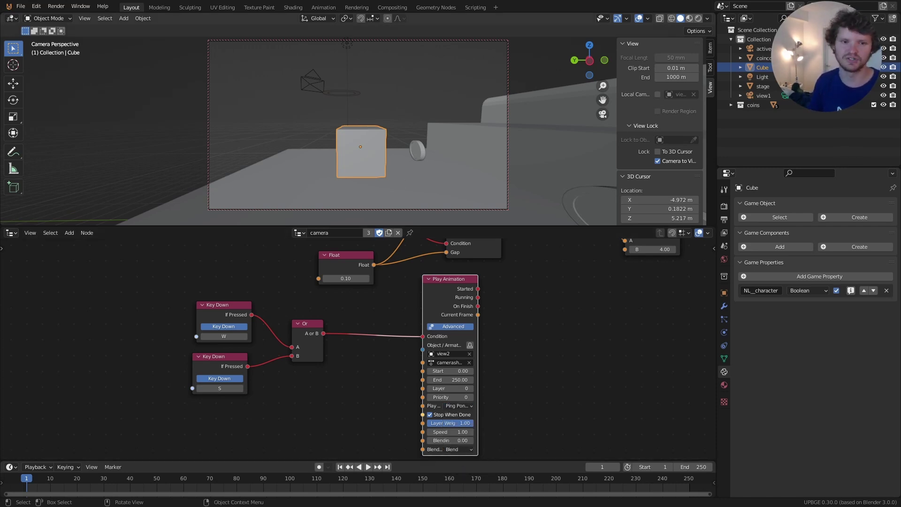
key(p)
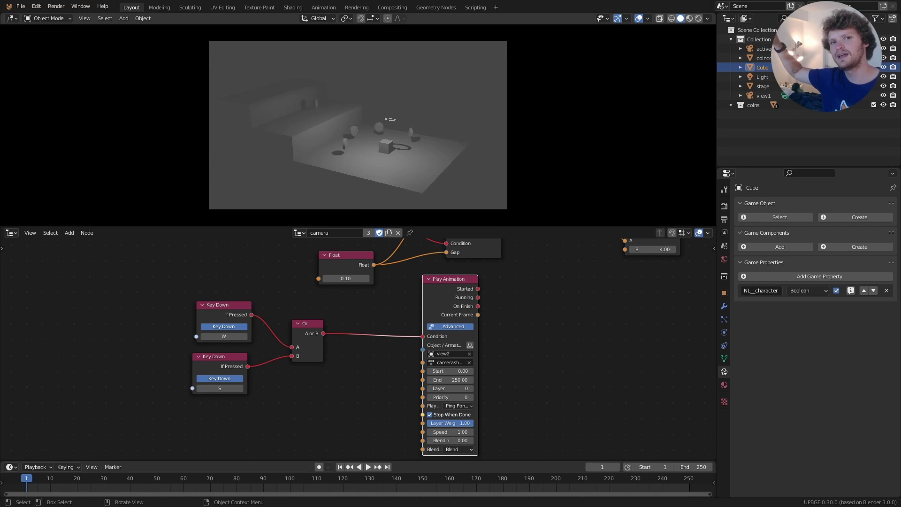
key(w)
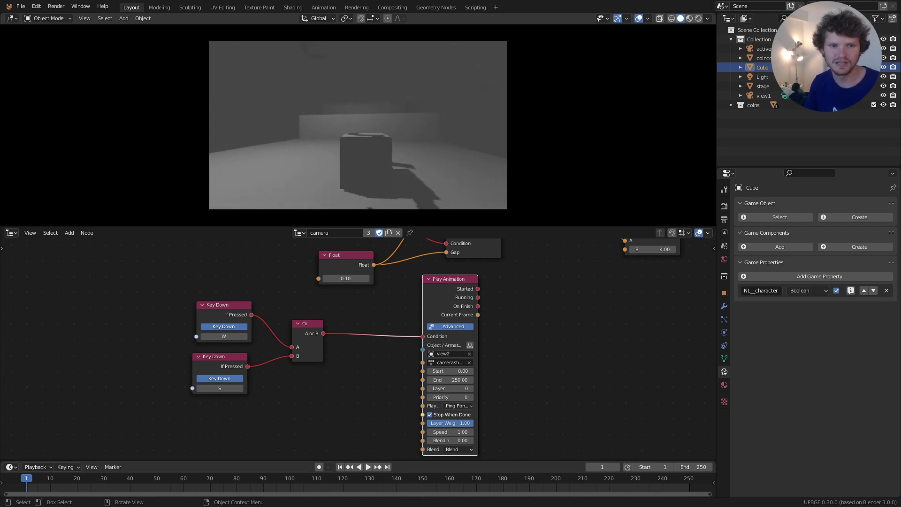
key(Escape)
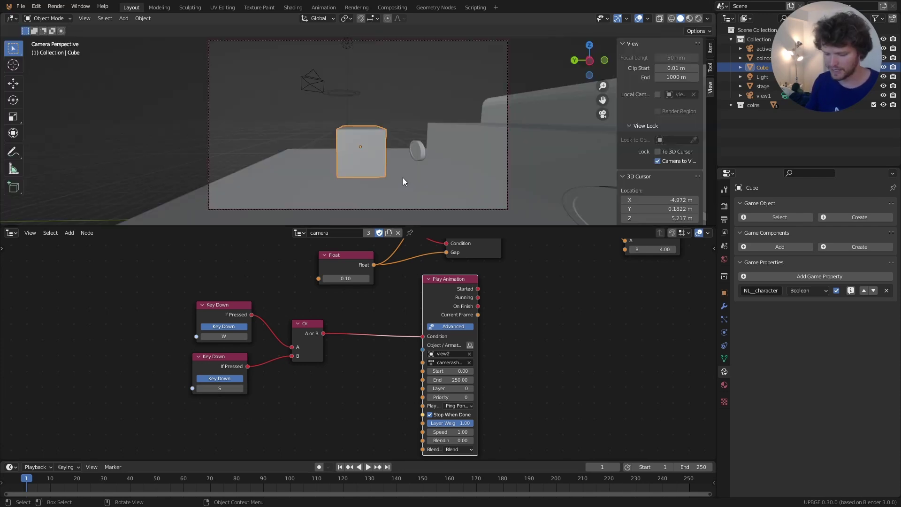
Run the game again with Ping Pong Stop playback, moving the cube forward
key(p)
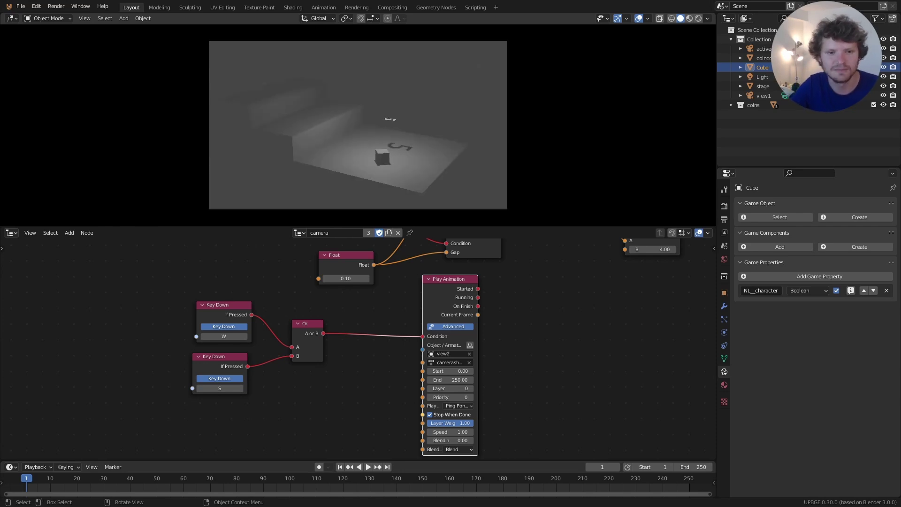
key(w)
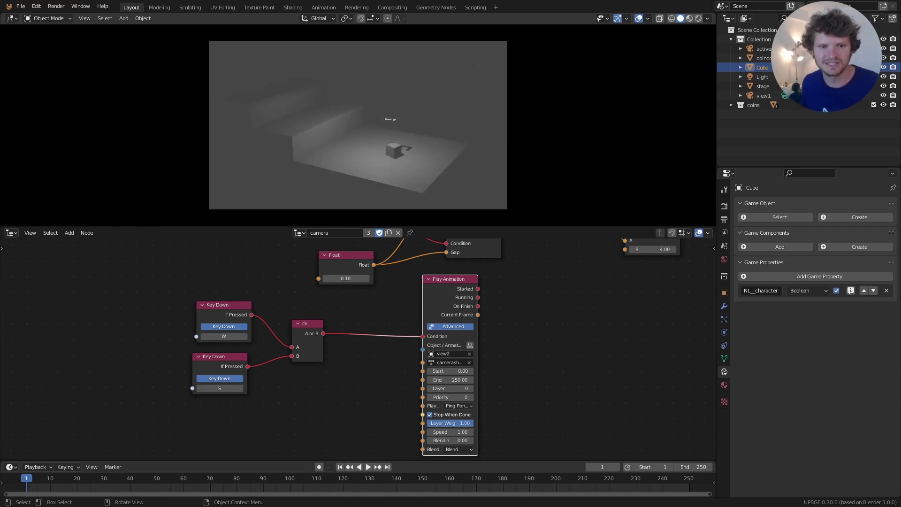
key(Escape)
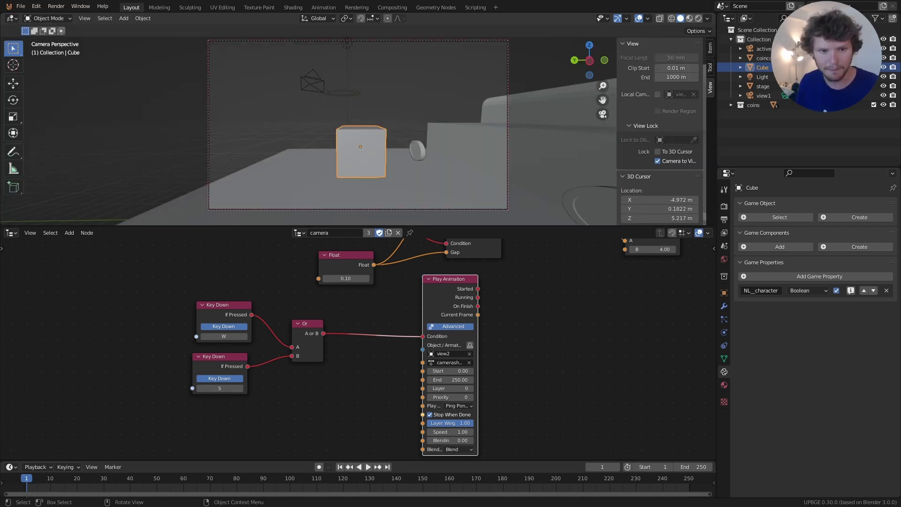
Run the game, switch to camera view 2 and back to view 1, and move the cube forward while turning it right
key(p)
key(2)
key(1)
key(w)
key(d)
key(w)
key(d)
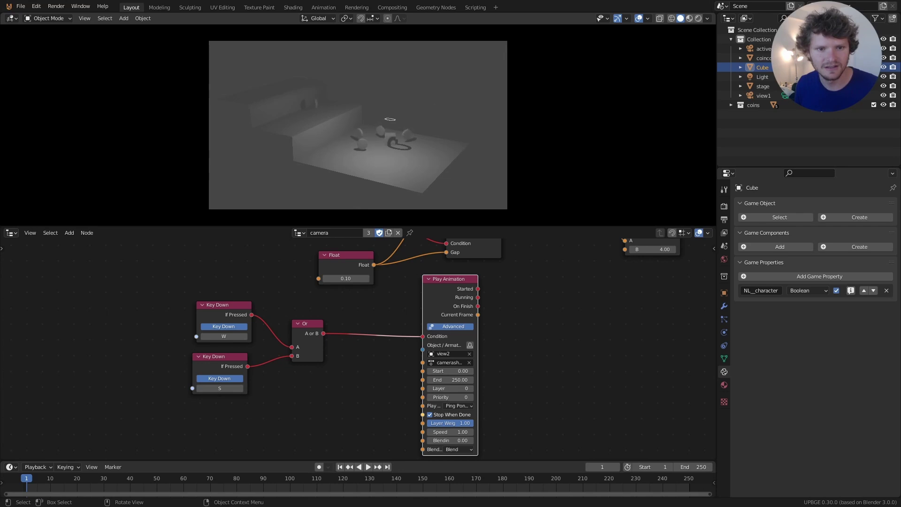
key(w)
key(Escape)
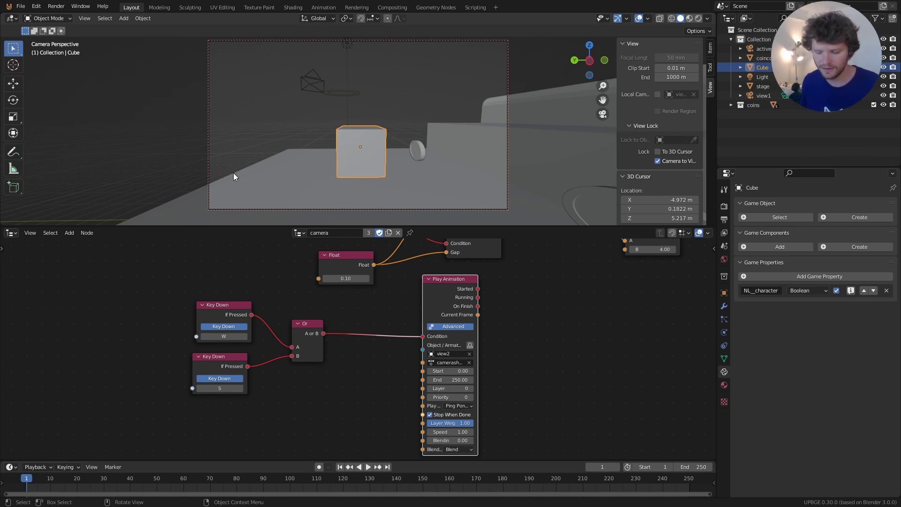
Run the game, move the cube forward to check the shake, and switch to camera view 1
key(p)
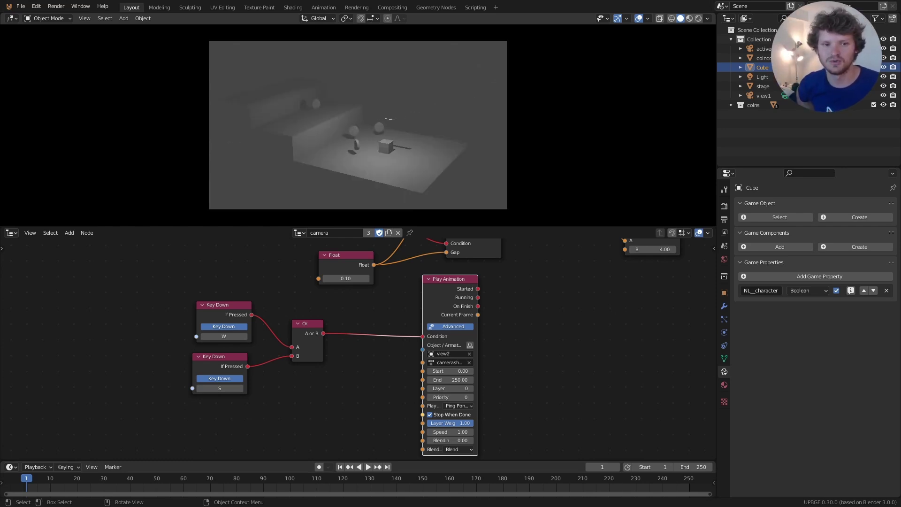
key(w)
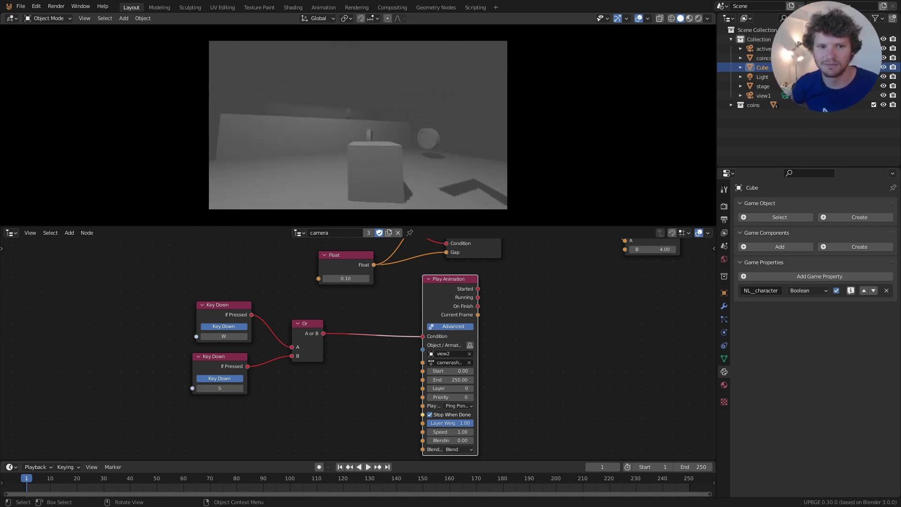
key(1)
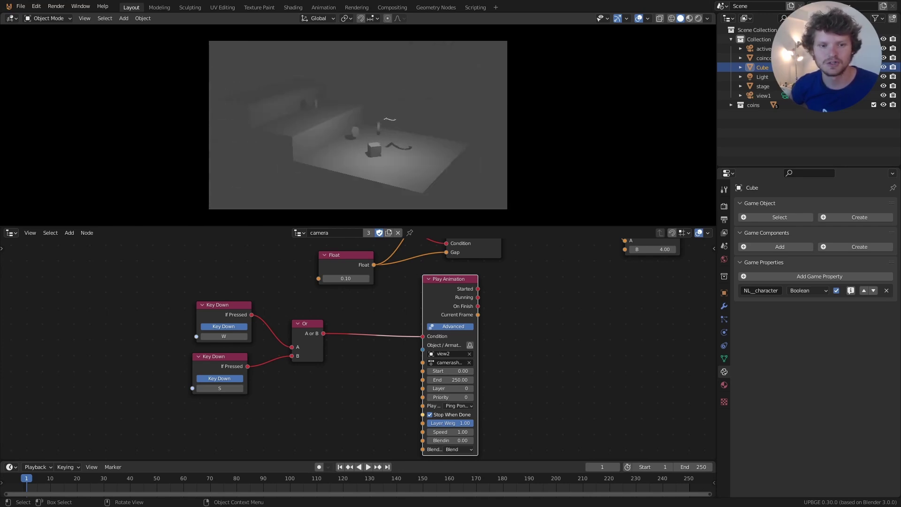